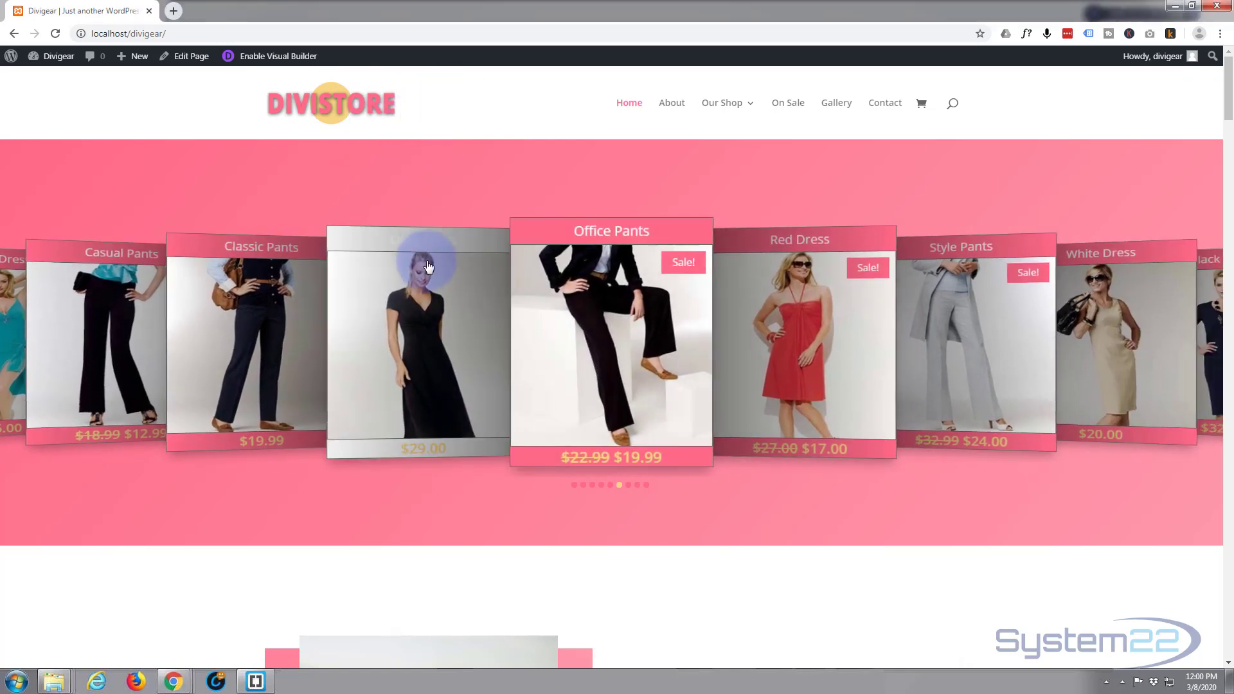
scroll(425, 256, down, 2)
scroll(425, 256, down, 2)
scroll(425, 256, up, 2)
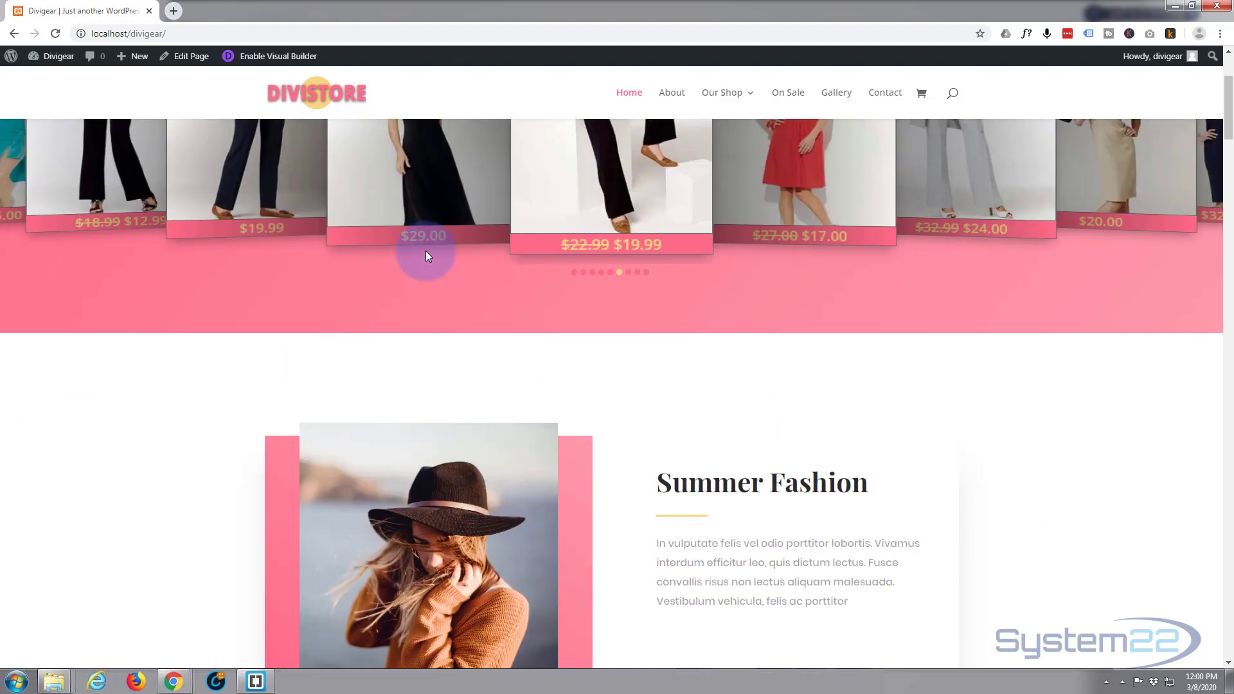
scroll(425, 255, up, 2)
scroll(427, 256, up, 1)
scroll(426, 255, down, 1)
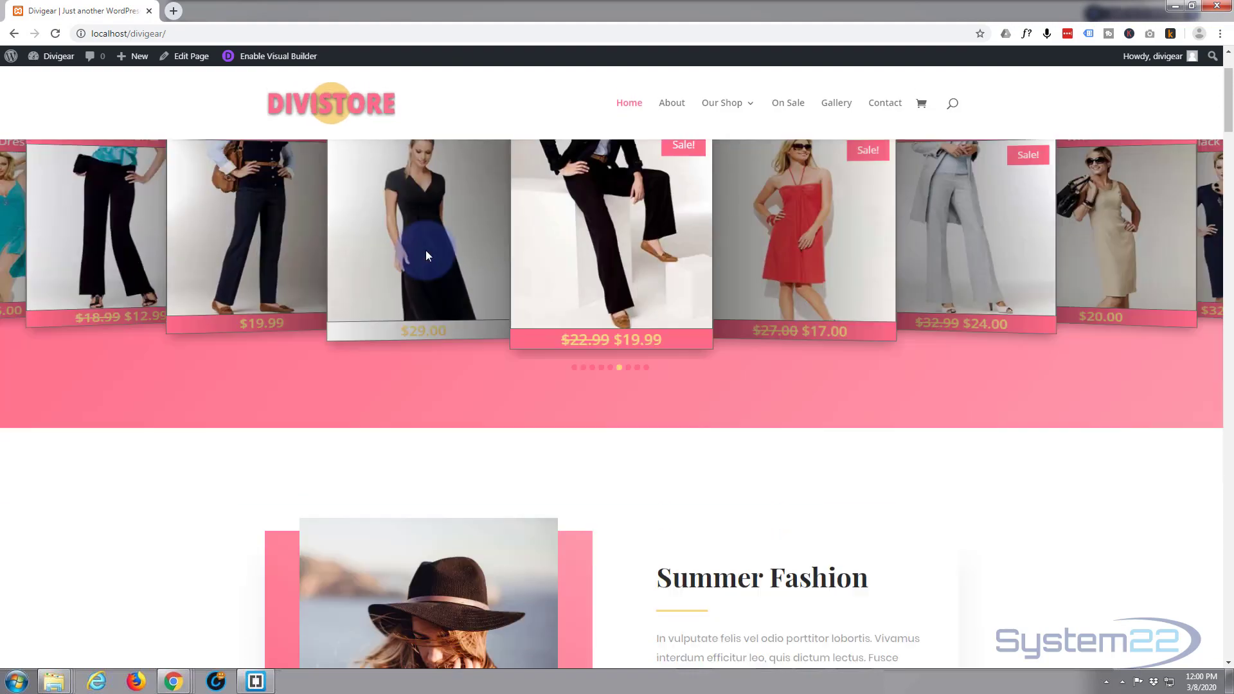
scroll(426, 256, down, 2)
scroll(428, 256, up, 2)
scroll(428, 256, up, 2)
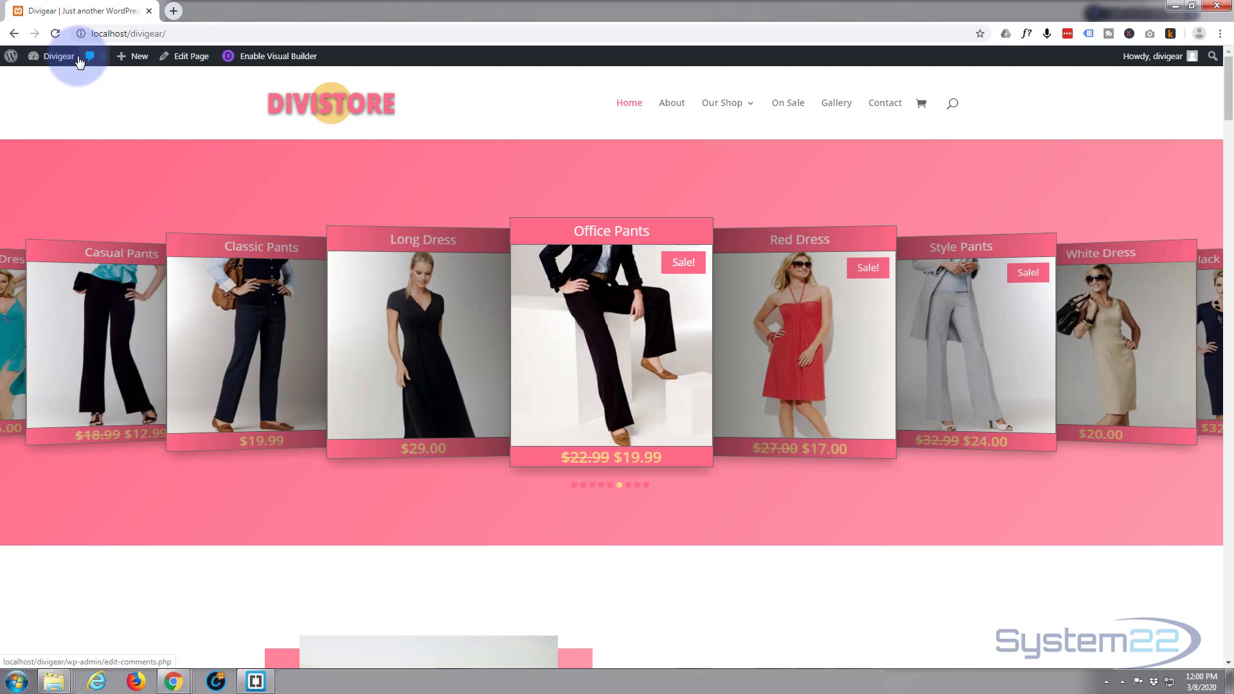
Open the Divigear site's Theme Customizer from a new Dashboard tab
ctrl+click(42, 82)
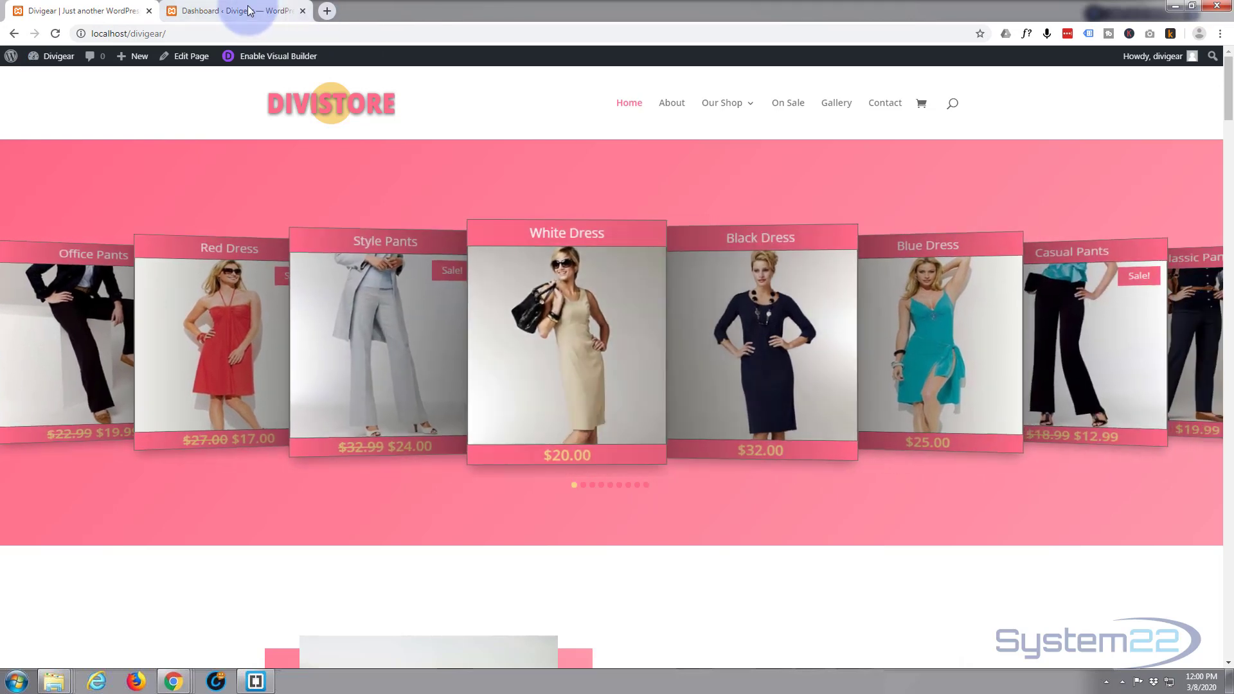
click(248, 11)
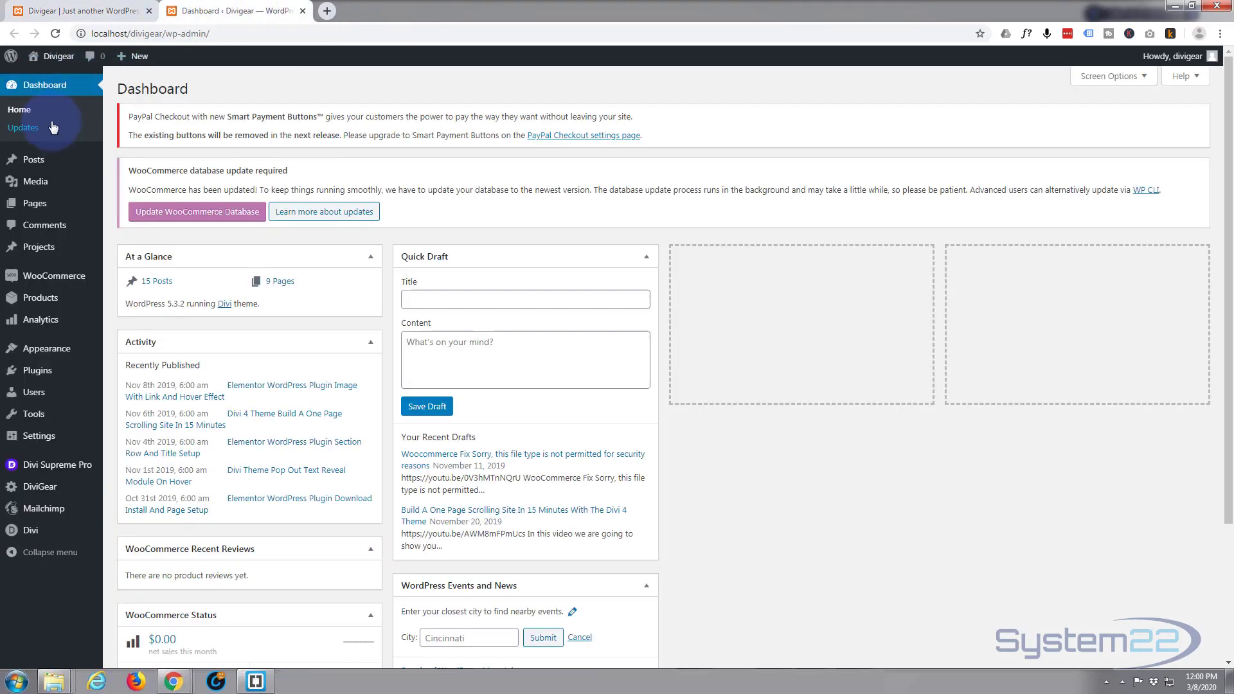
click(39, 486)
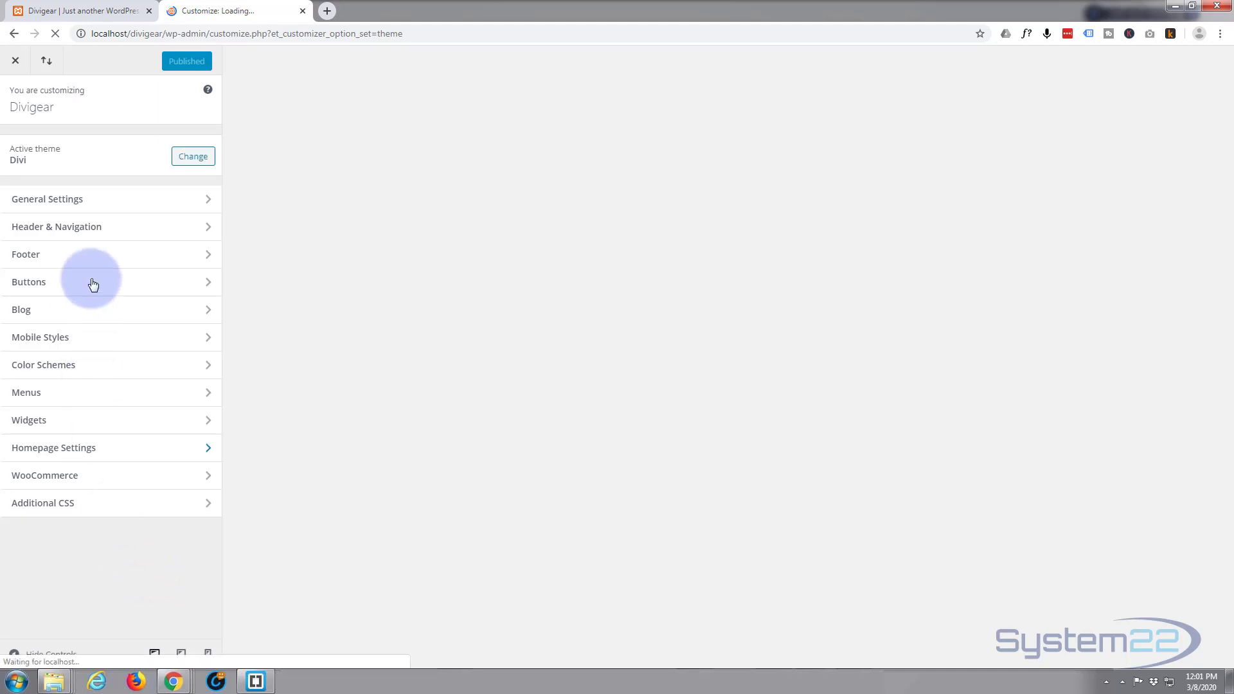
Open the Header & Navigation section in the customizer sidebar
click(122, 231)
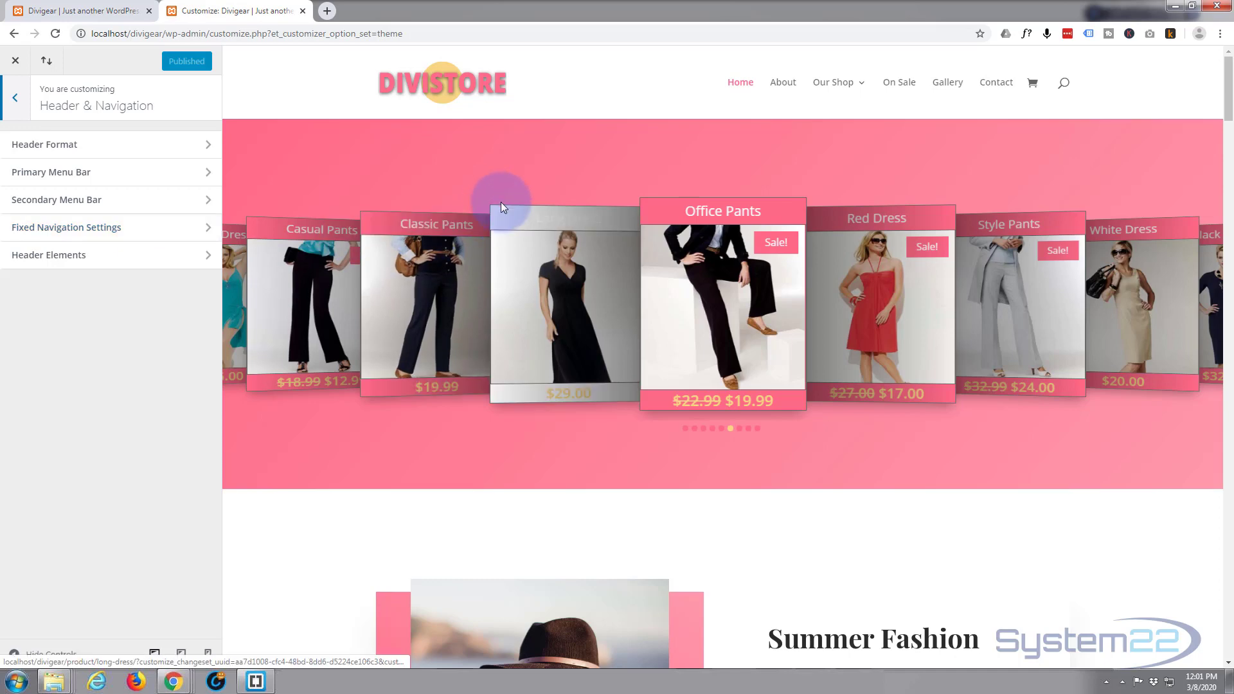
scroll(501, 203, down, 3)
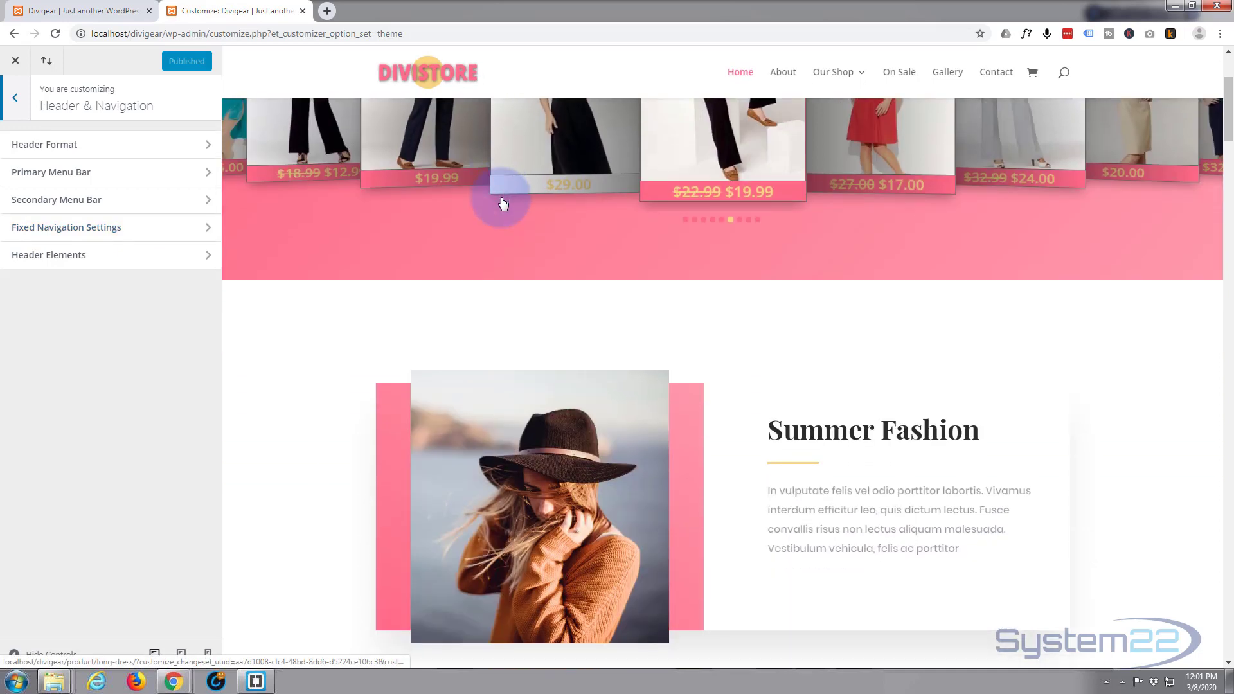
scroll(503, 202, up, 3)
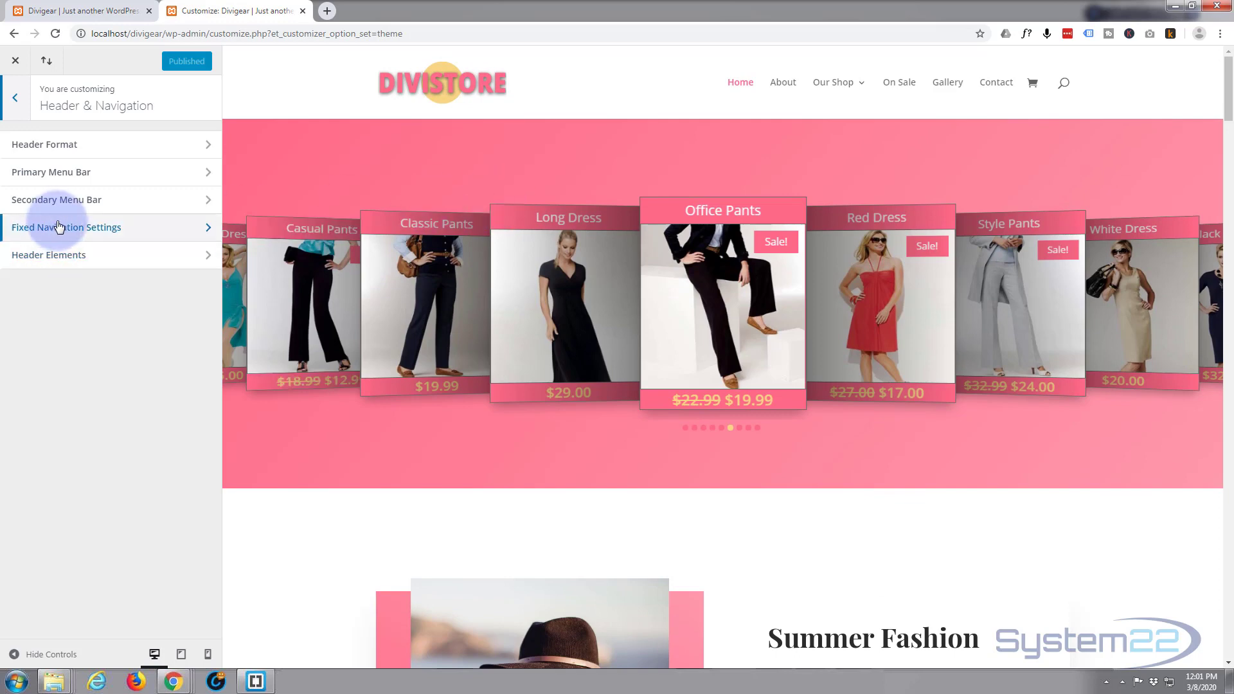
Set the fixed navigation's primary menu background to cyan #0febff, trying blue first
click(122, 232)
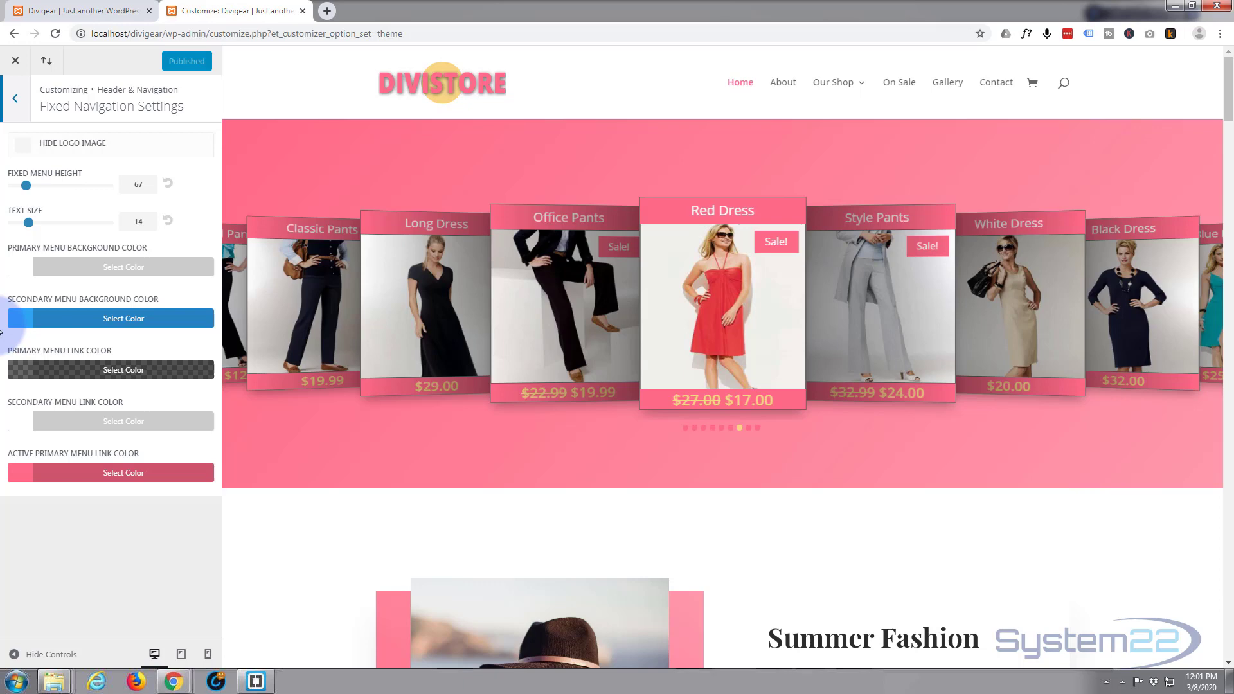
click(69, 270)
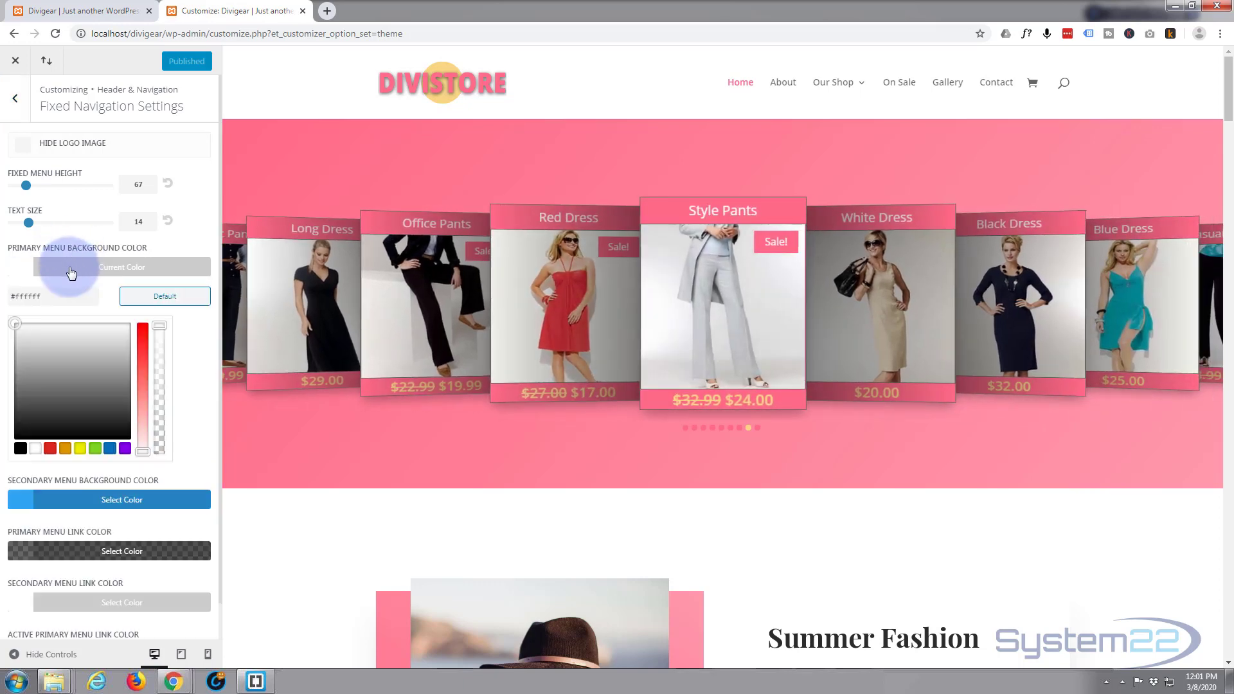
click(110, 449)
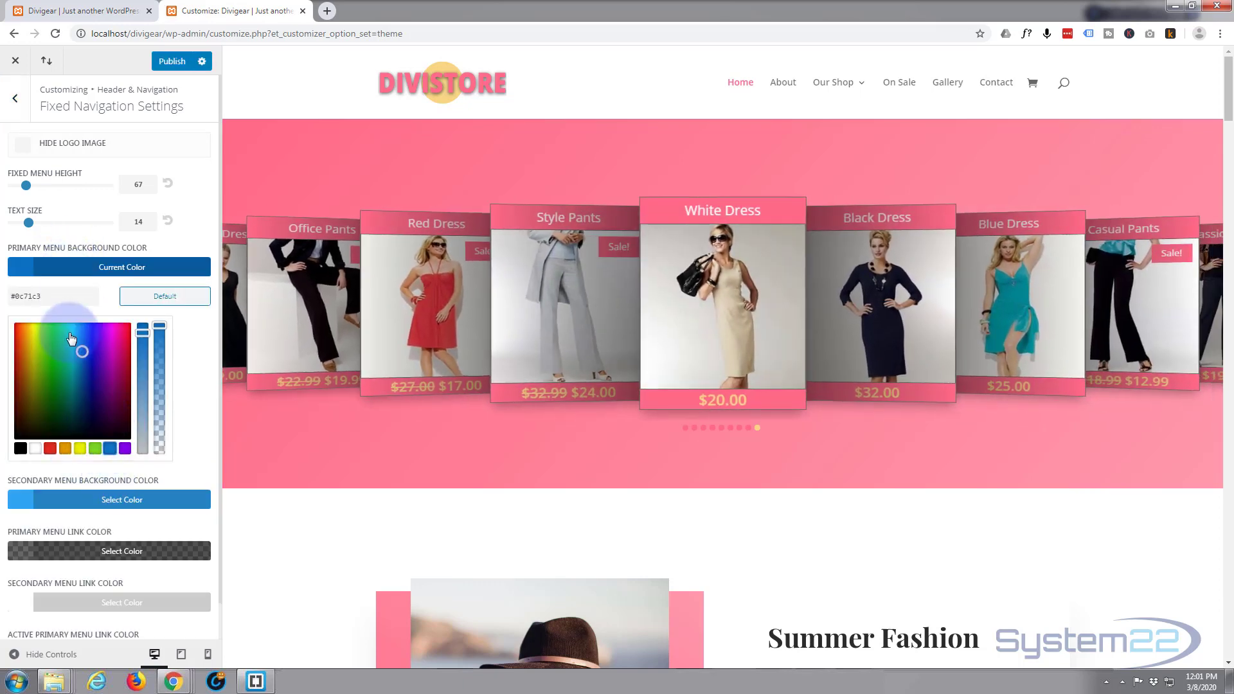
click(71, 322)
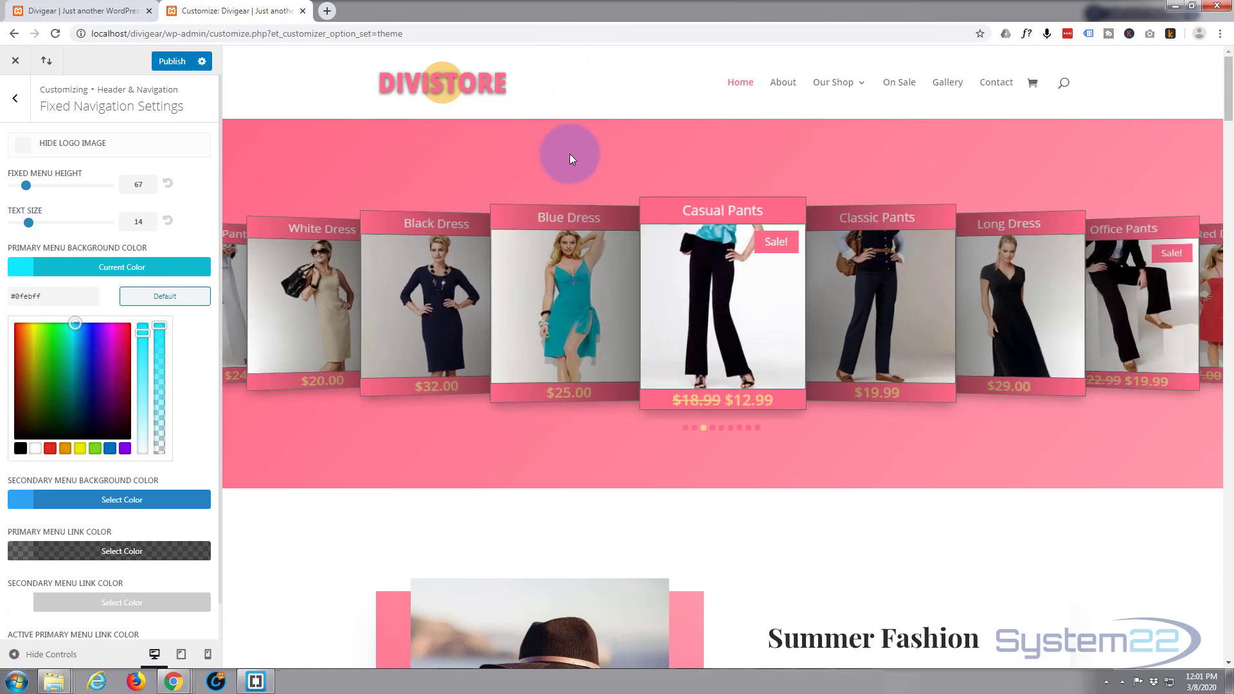
scroll(570, 154, down, 2)
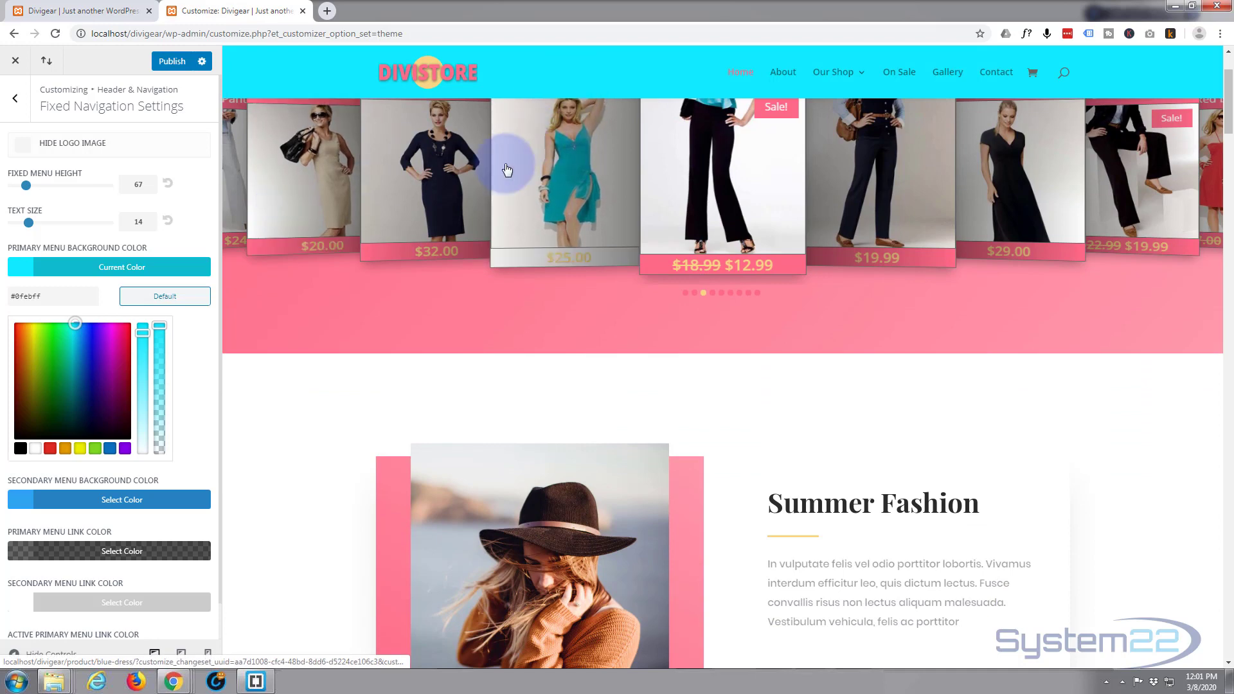
scroll(537, 162, up, 2)
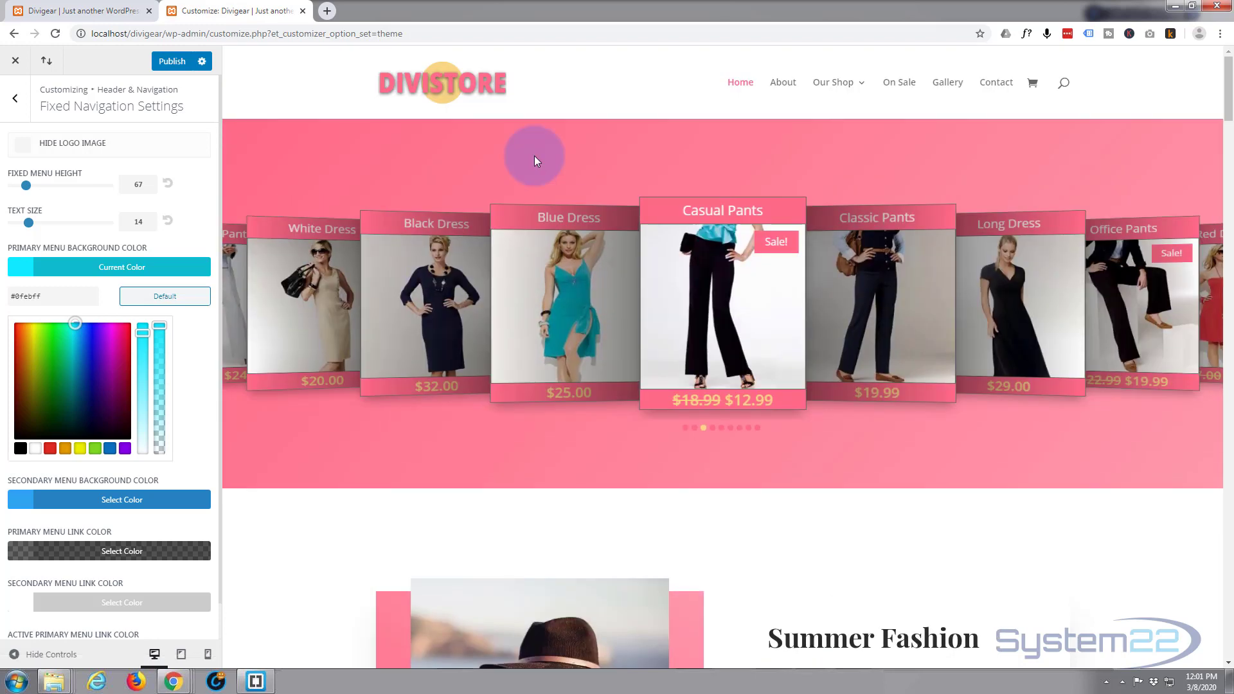
scroll(534, 155, down, 2)
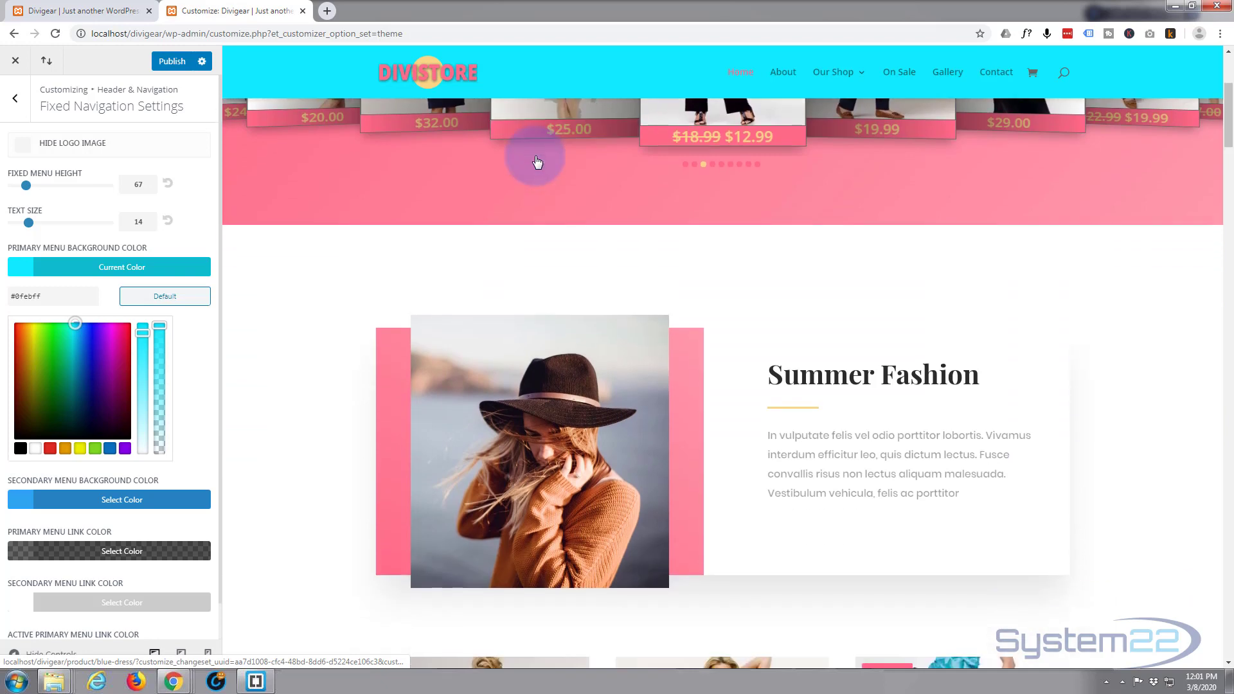
scroll(535, 155, up, 2)
scroll(535, 156, up, 1)
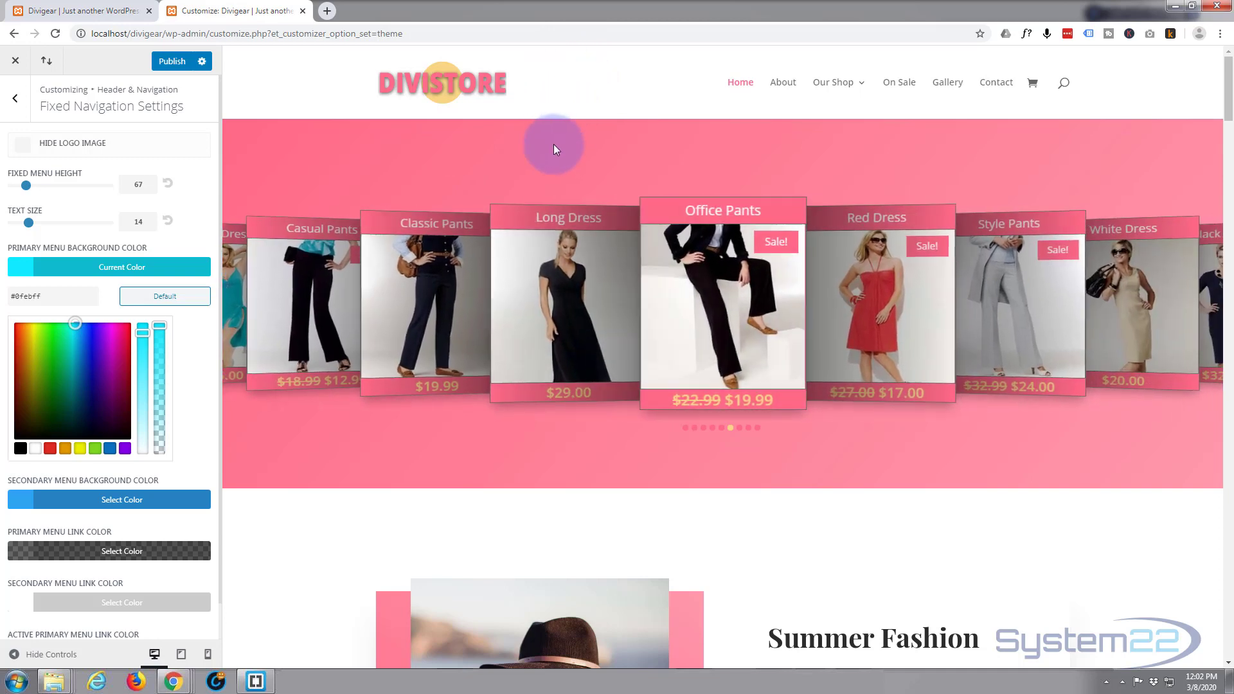
scroll(554, 146, down, 1)
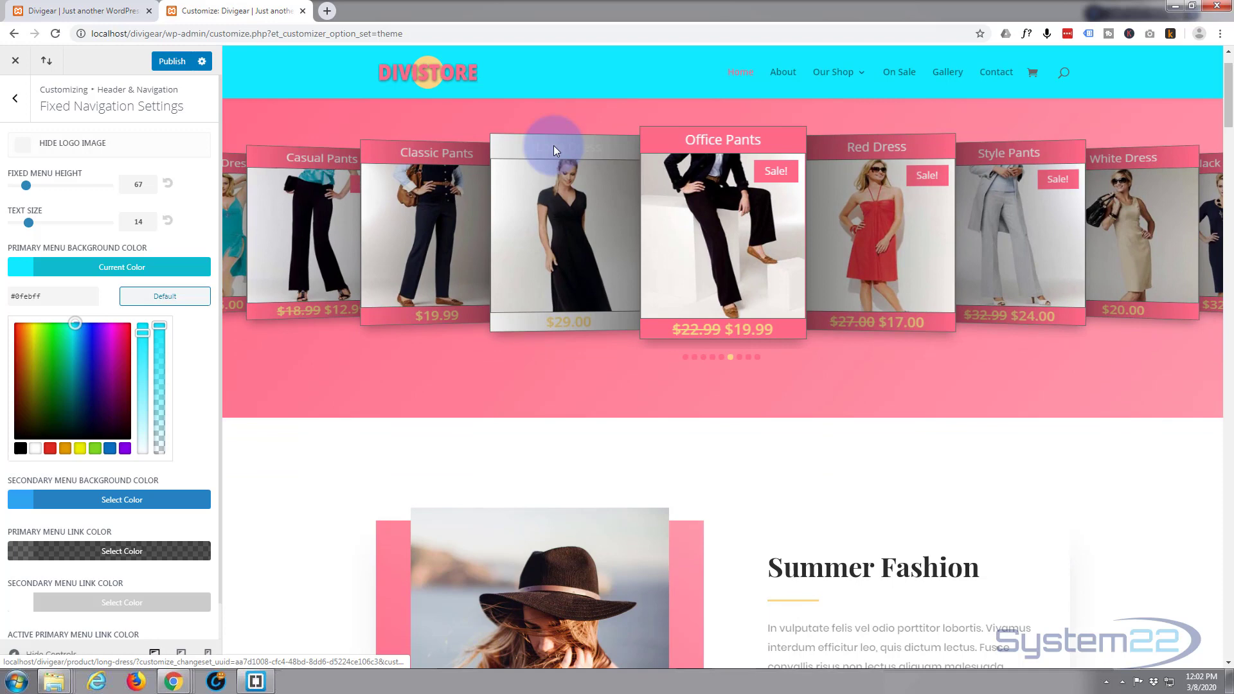
scroll(553, 146, down, 1)
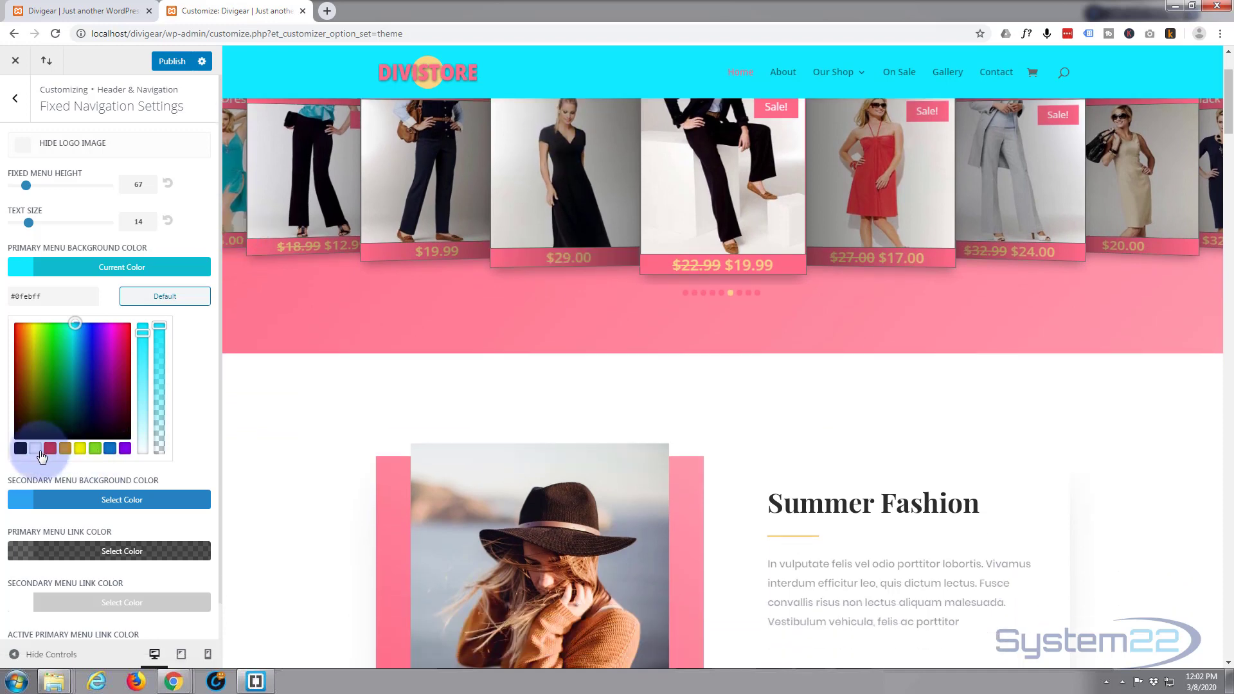
Choose the white swatch for the fixed menu's primary background color
click(35, 450)
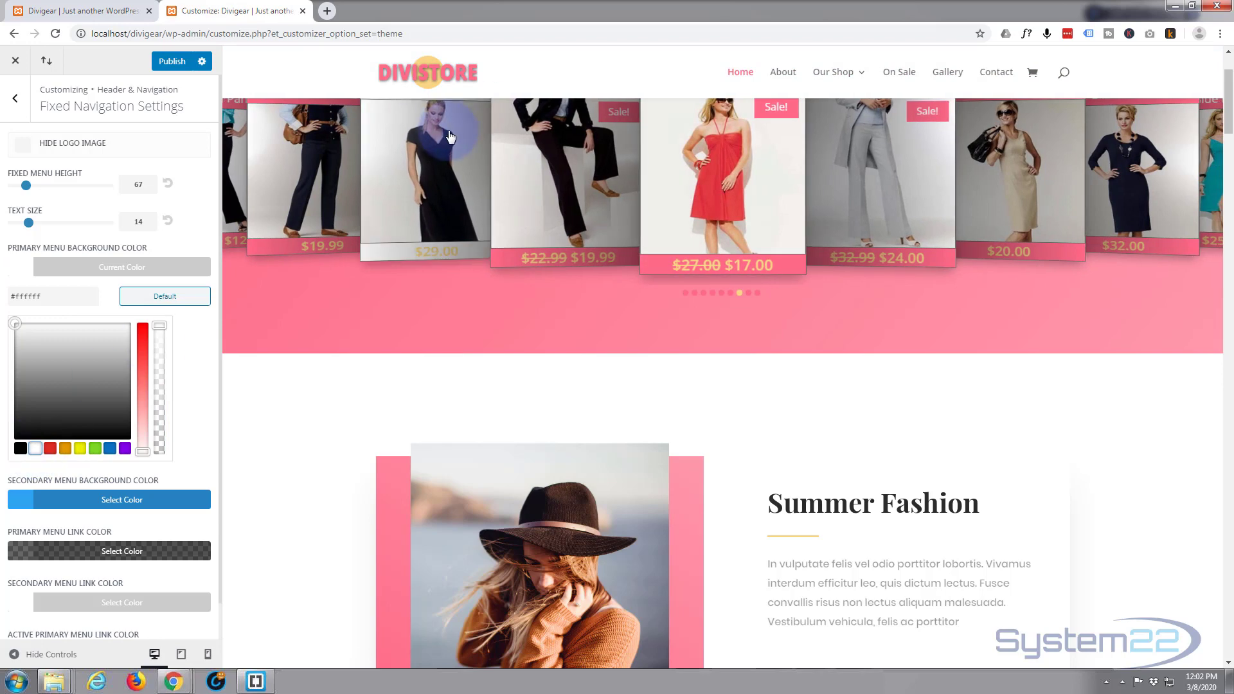
scroll(448, 135, up, 2)
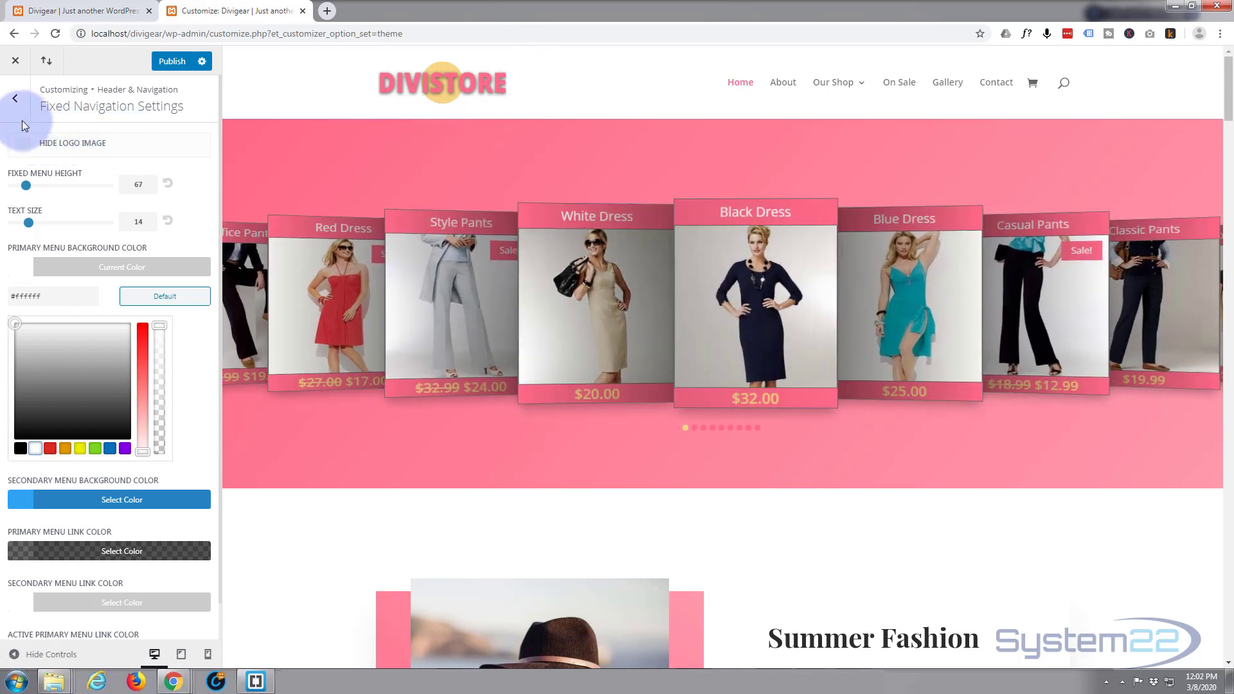
Review the Primary Menu Bar's menu height of 100, then return to Header & Navigation
click(20, 105)
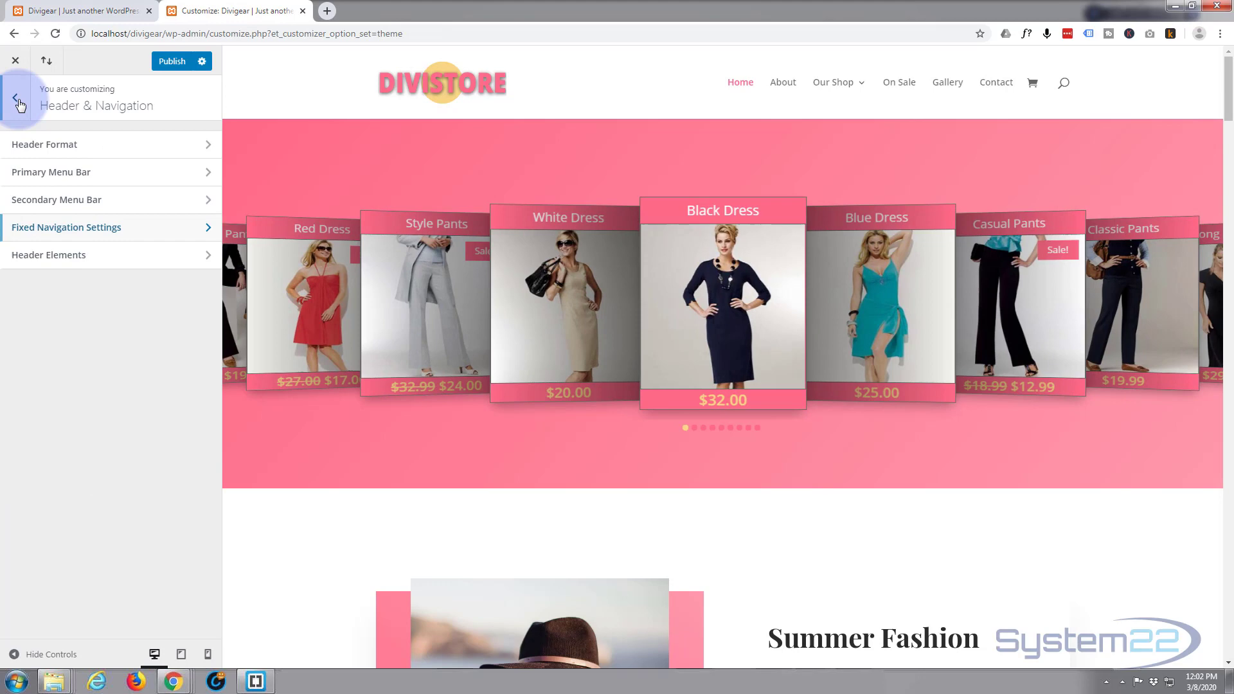
click(78, 174)
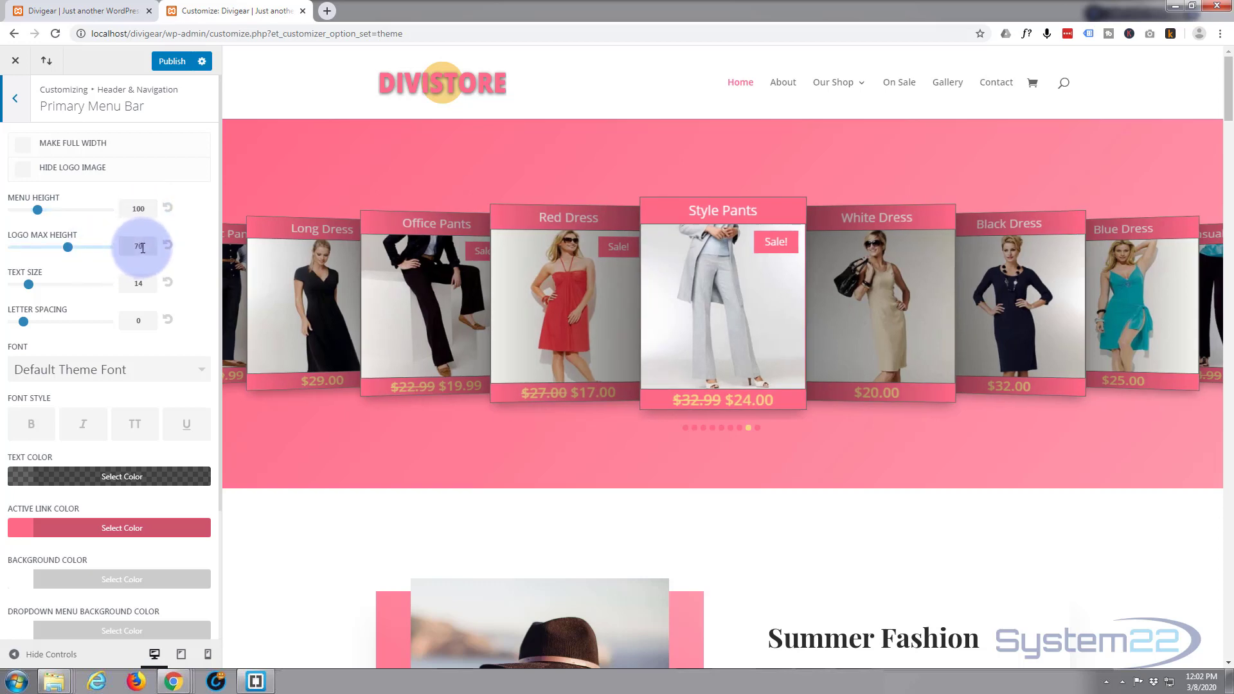
click(15, 102)
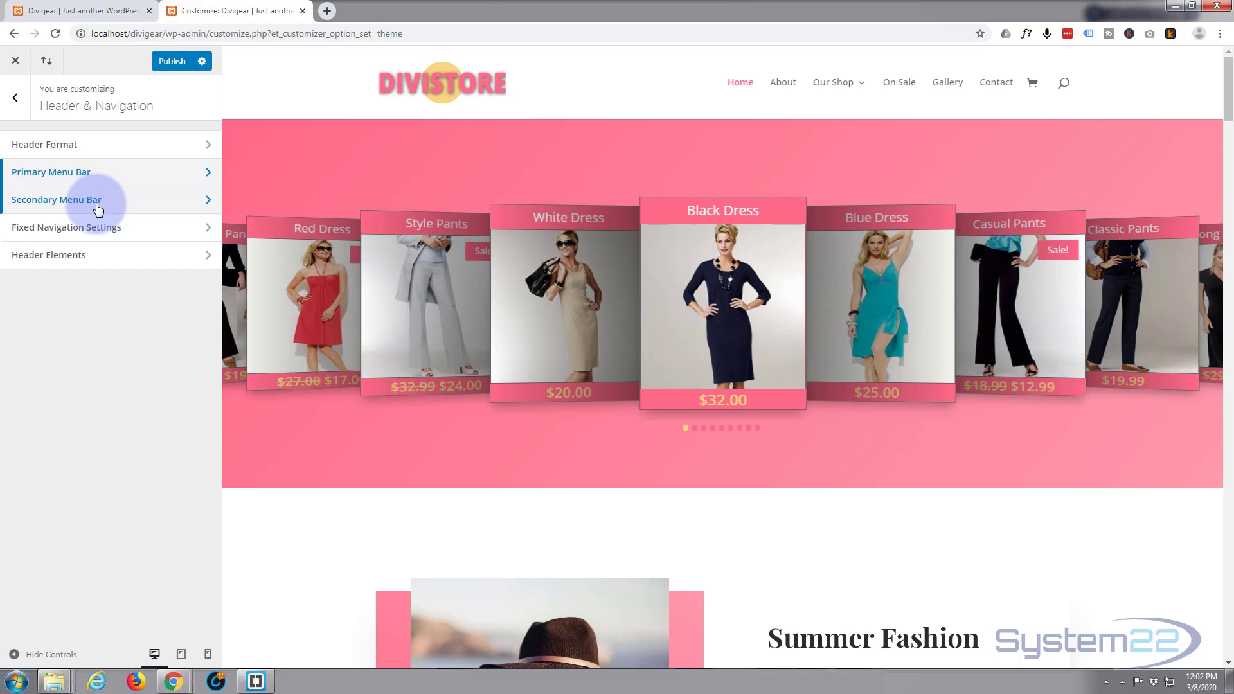
Enter 100 as the Fixed Menu Height in Fixed Navigation Settings
click(91, 229)
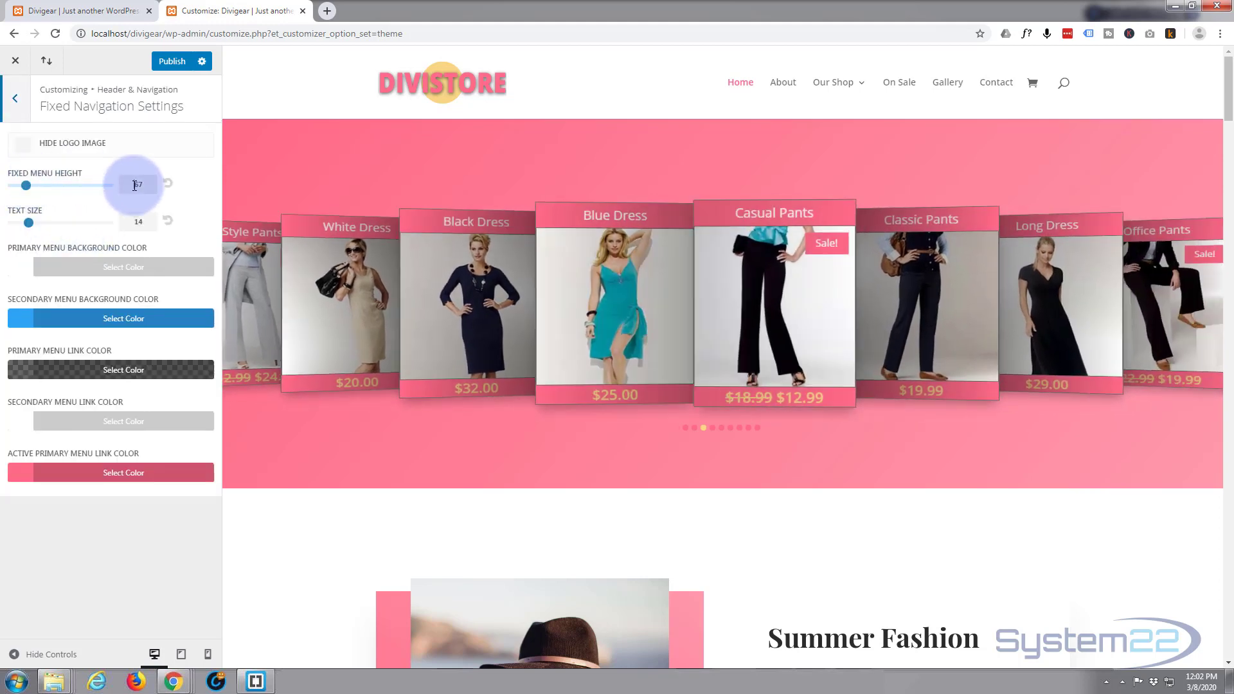
double_click(140, 184)
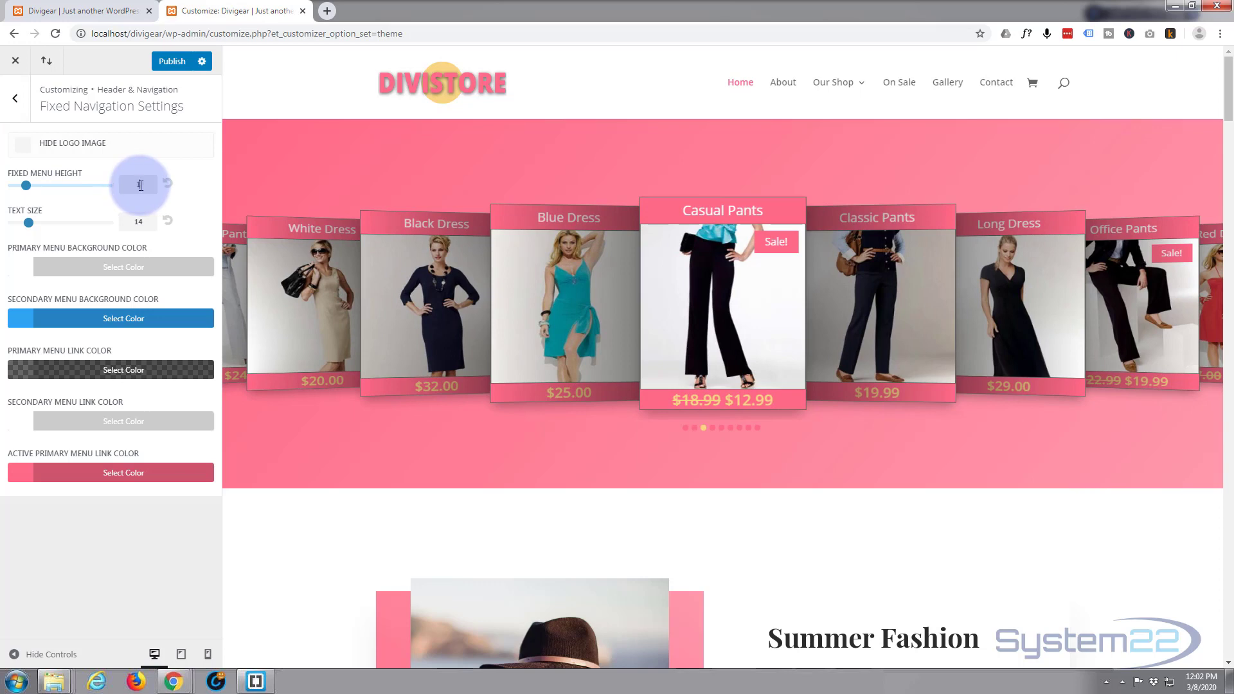
text(100)
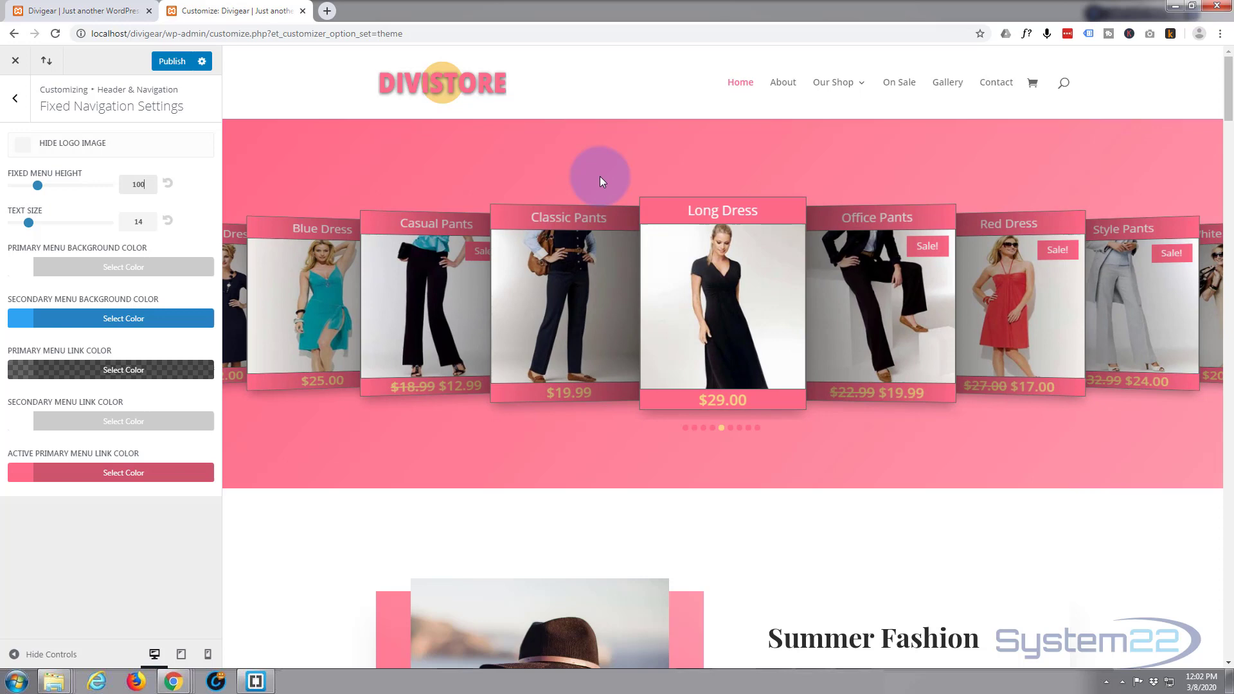
scroll(601, 182, down, 2)
scroll(601, 182, down, 3)
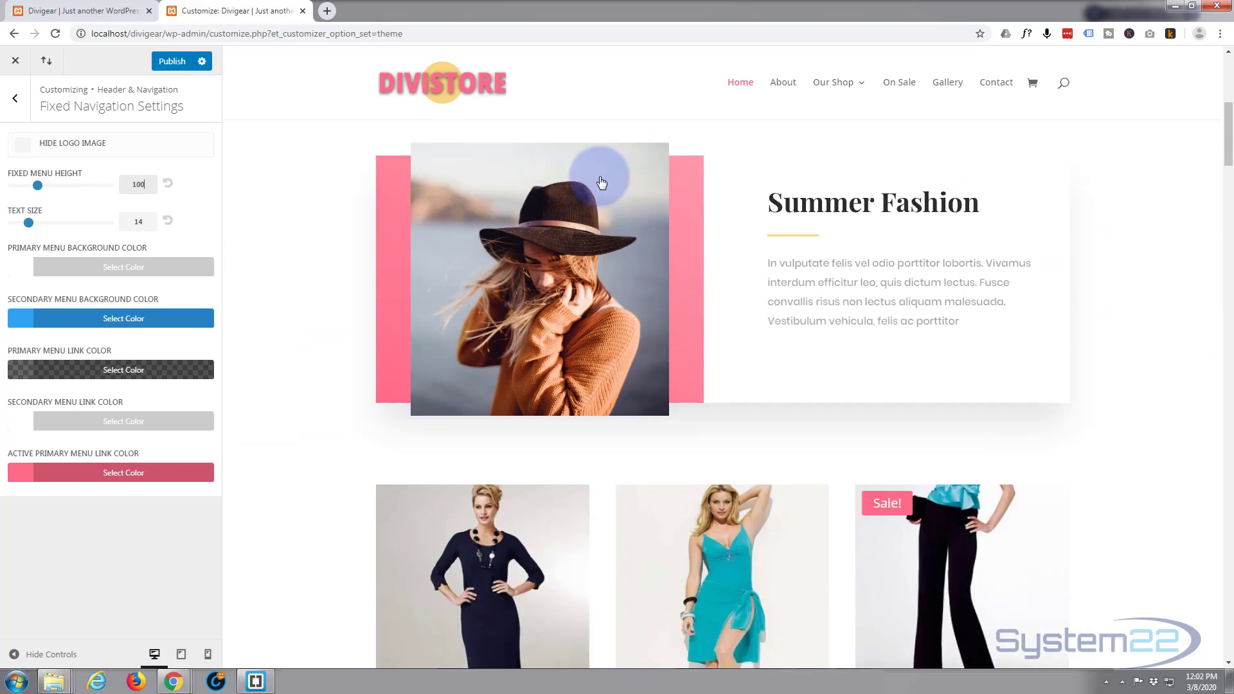
scroll(599, 176, up, 4)
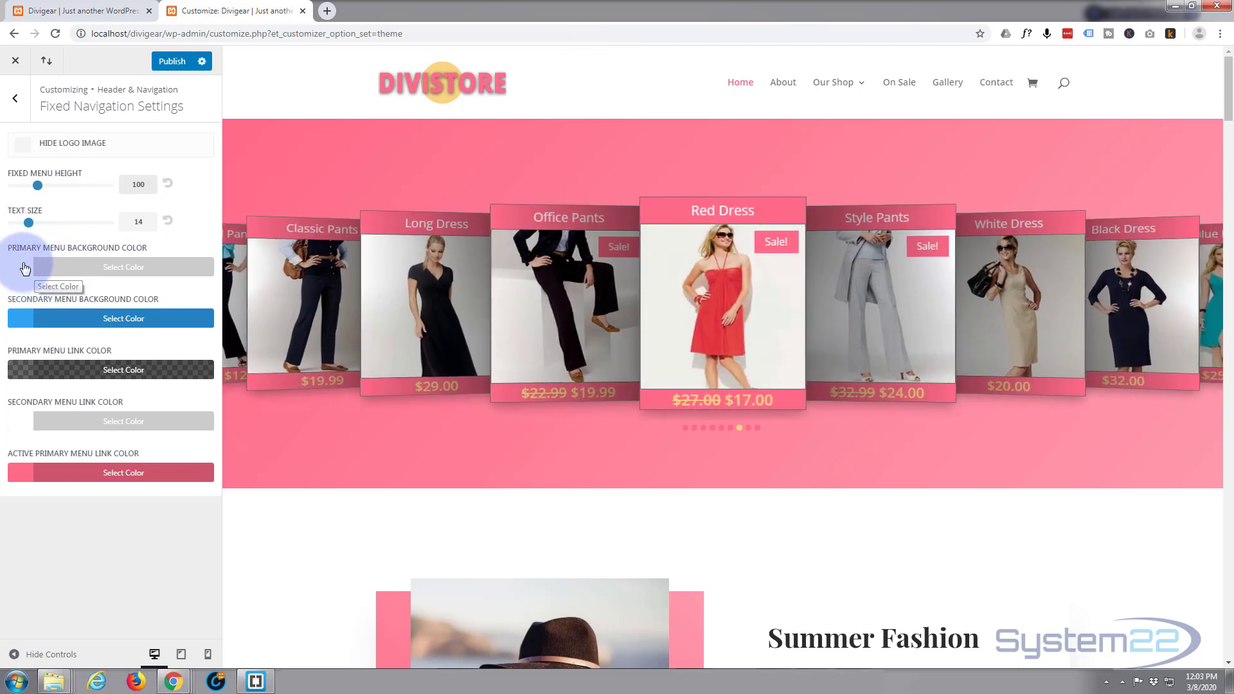
Change the fixed menu background from blue to cyan to spot it on scroll
click(25, 269)
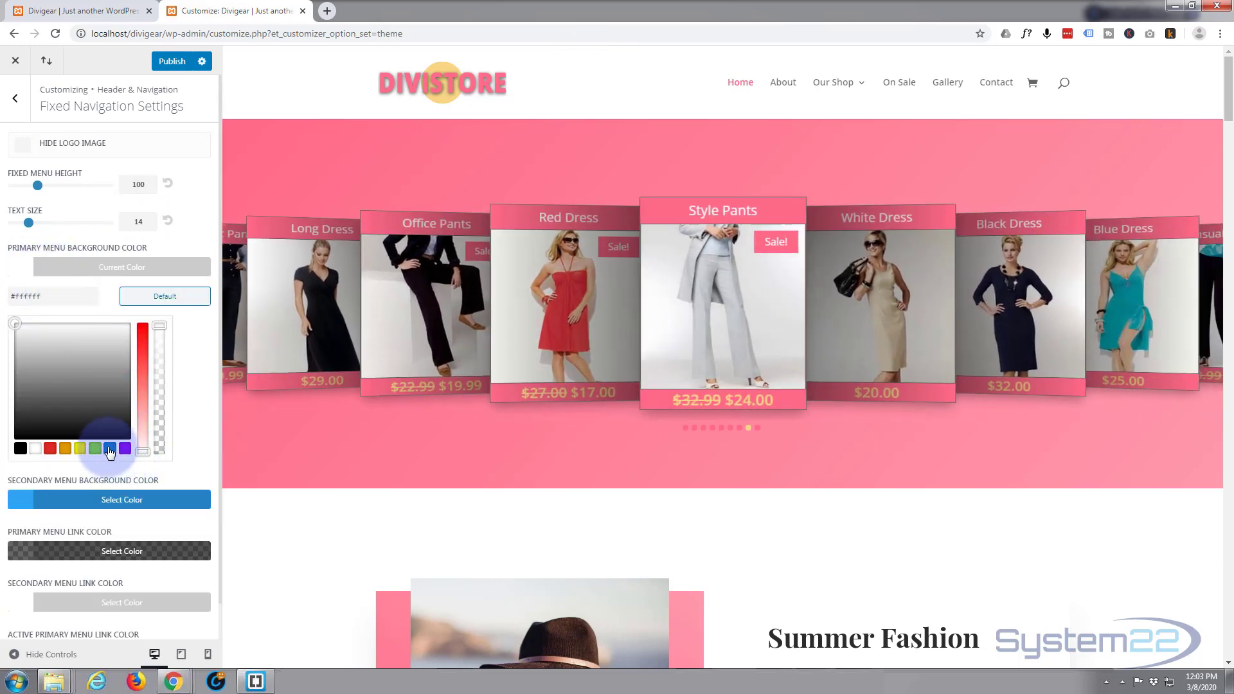
click(110, 448)
click(73, 322)
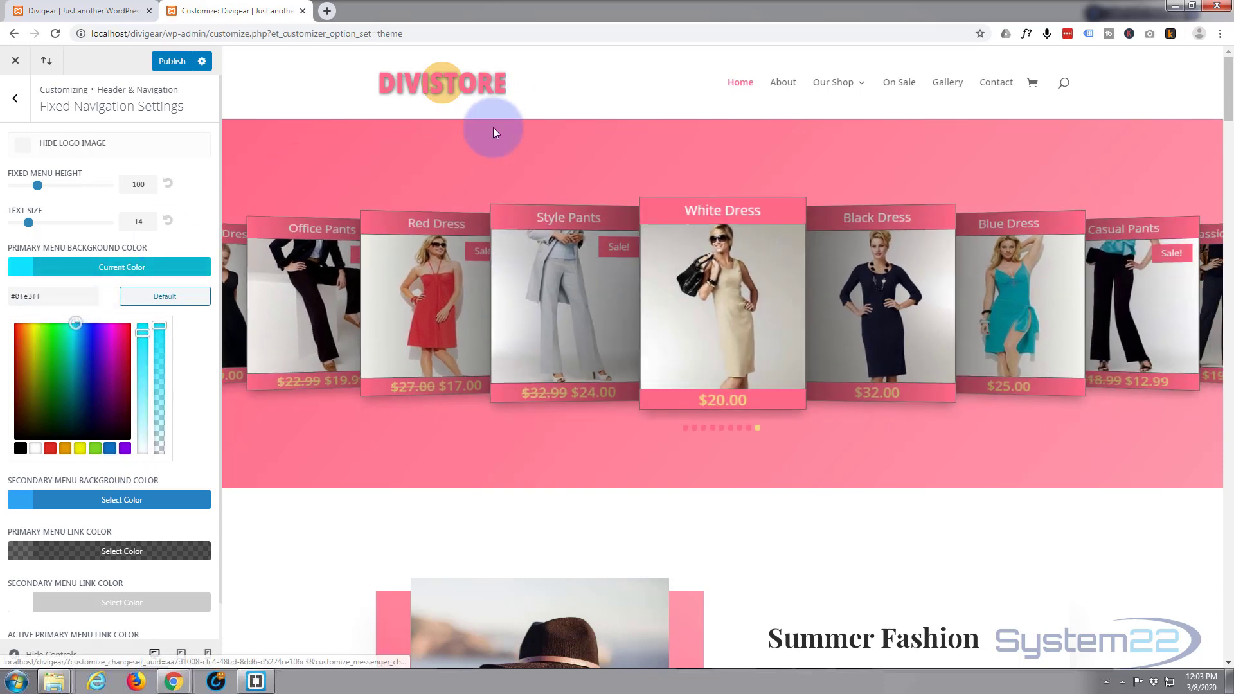
scroll(486, 148, down, 2)
scroll(487, 147, down, 2)
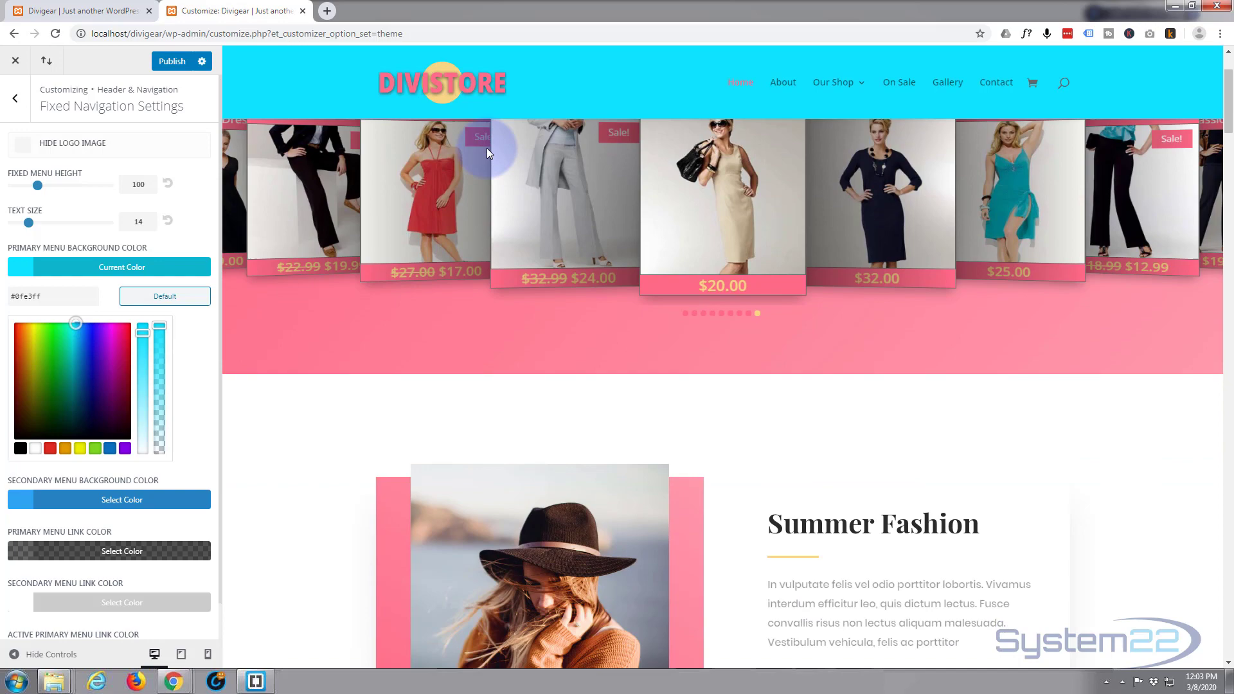
scroll(483, 164, up, 3)
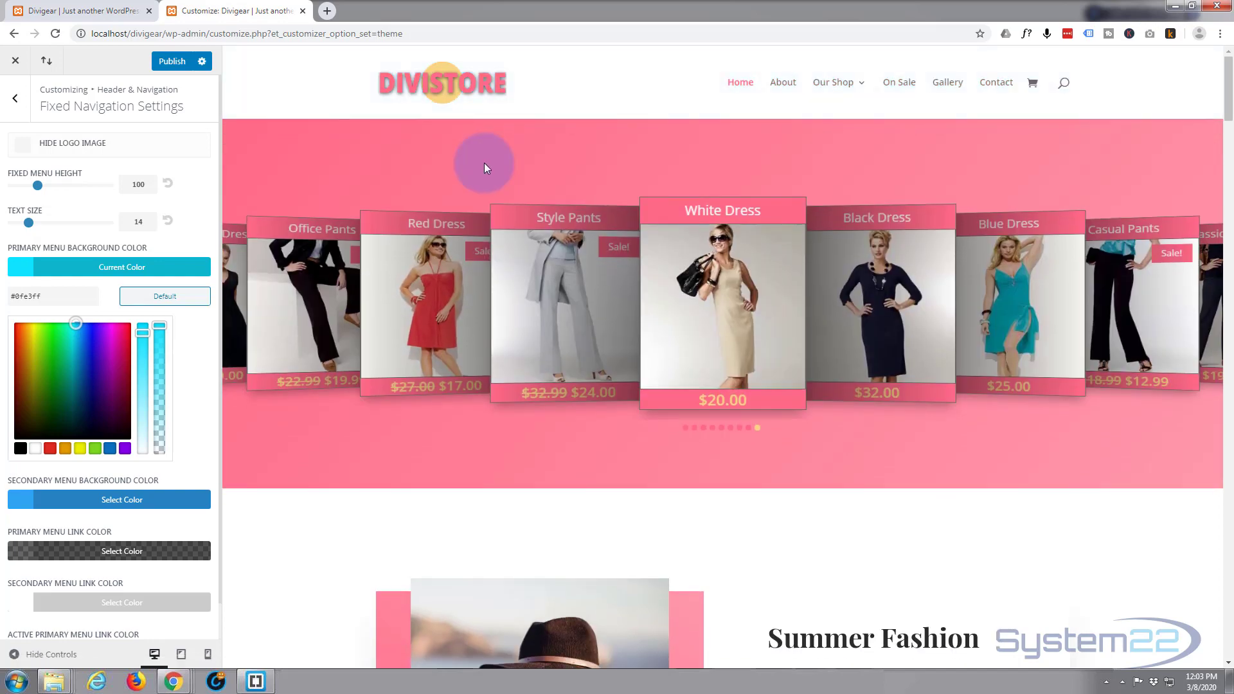
scroll(484, 163, down, 1)
scroll(485, 167, down, 3)
scroll(487, 169, down, 2)
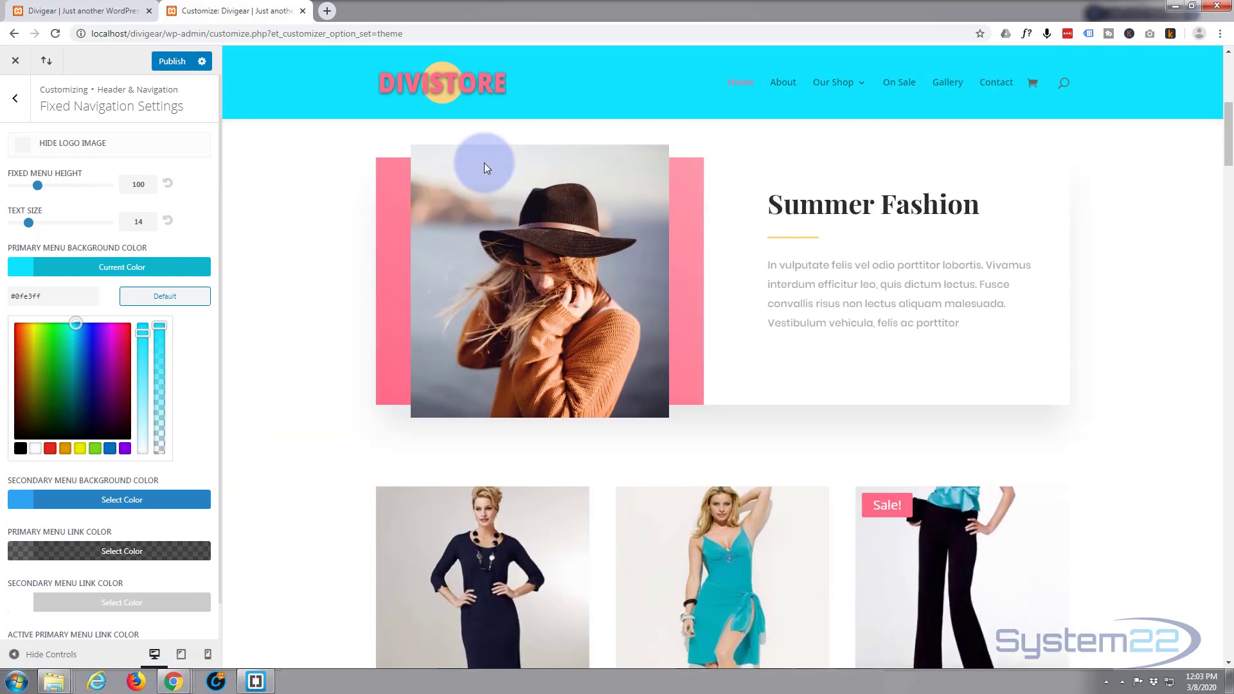
scroll(485, 164, up, 2)
scroll(485, 163, up, 3)
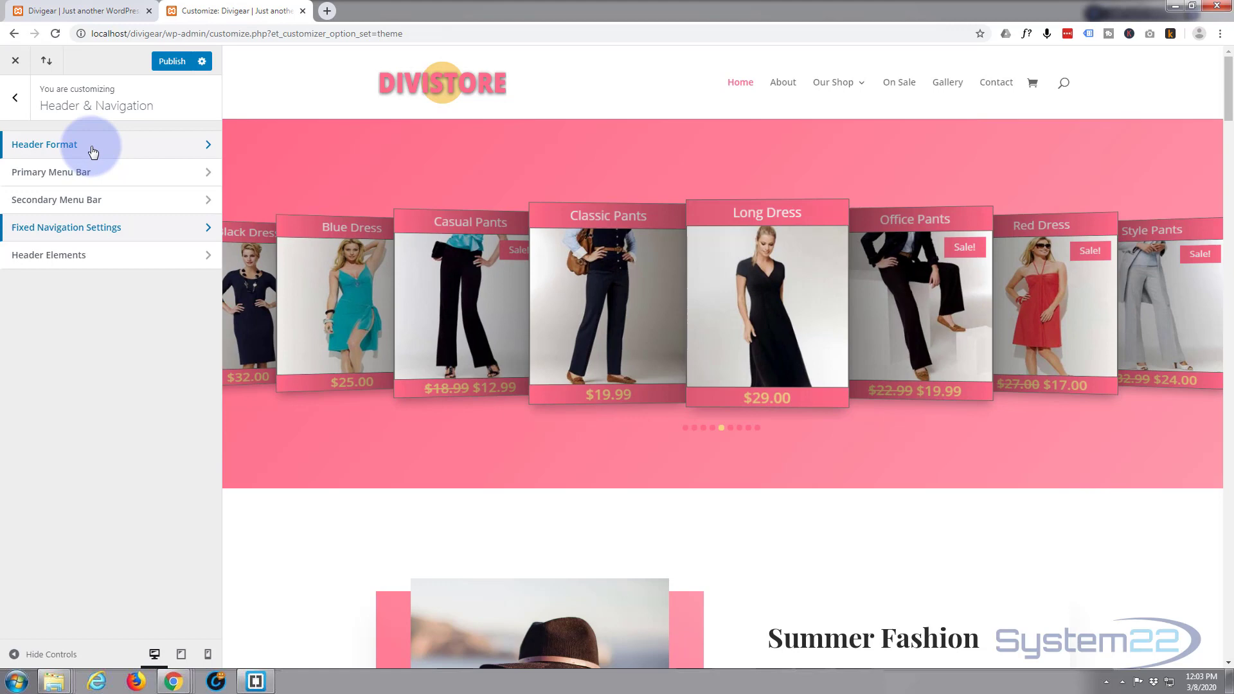
Recheck the Primary Menu Bar settings and reopen Fixed Navigation Settings
click(115, 174)
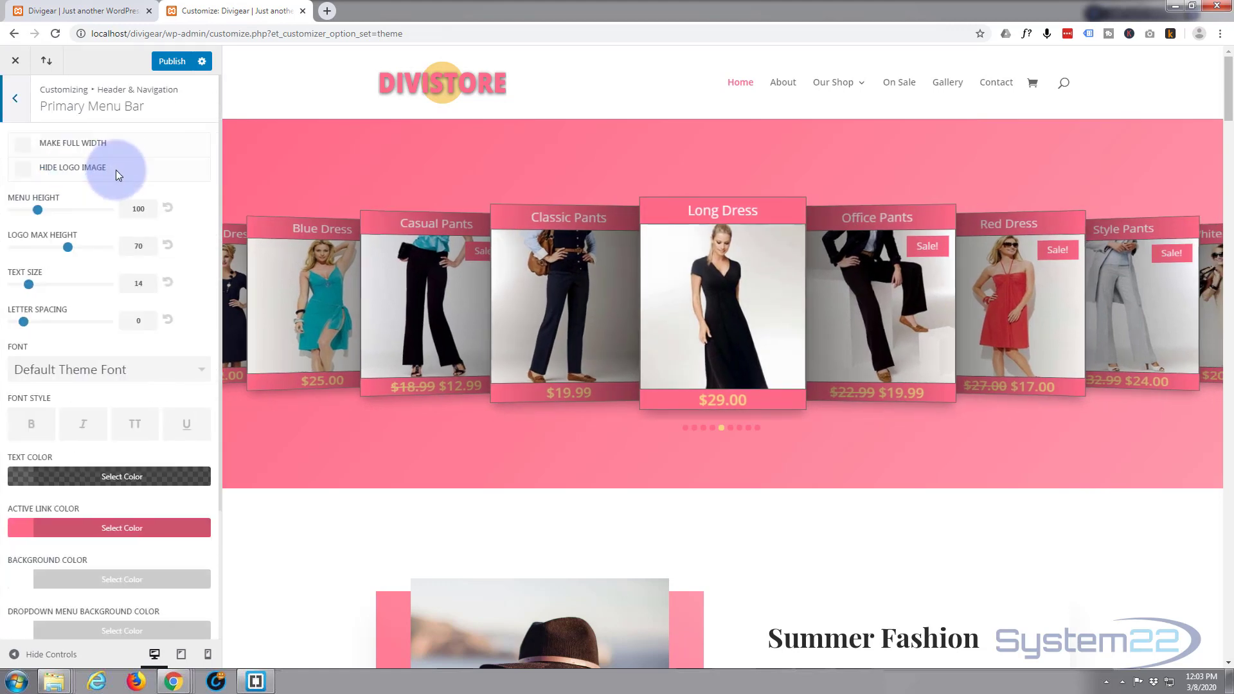
click(15, 96)
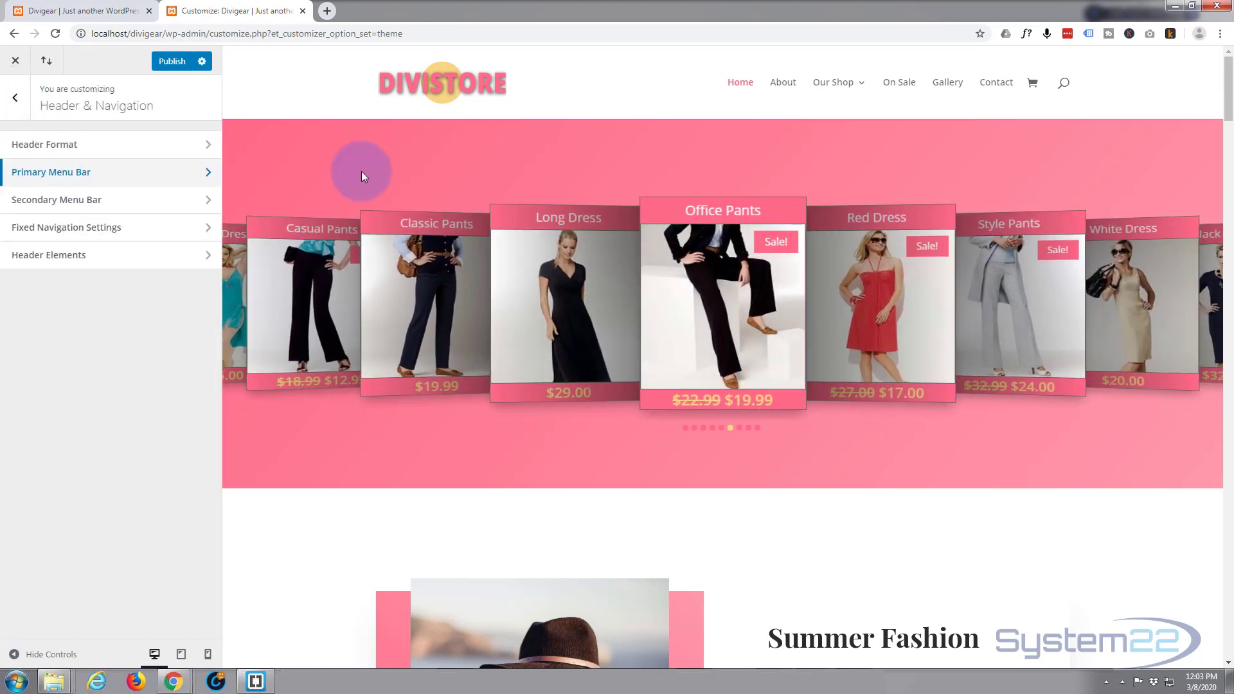
scroll(357, 176, down, 3)
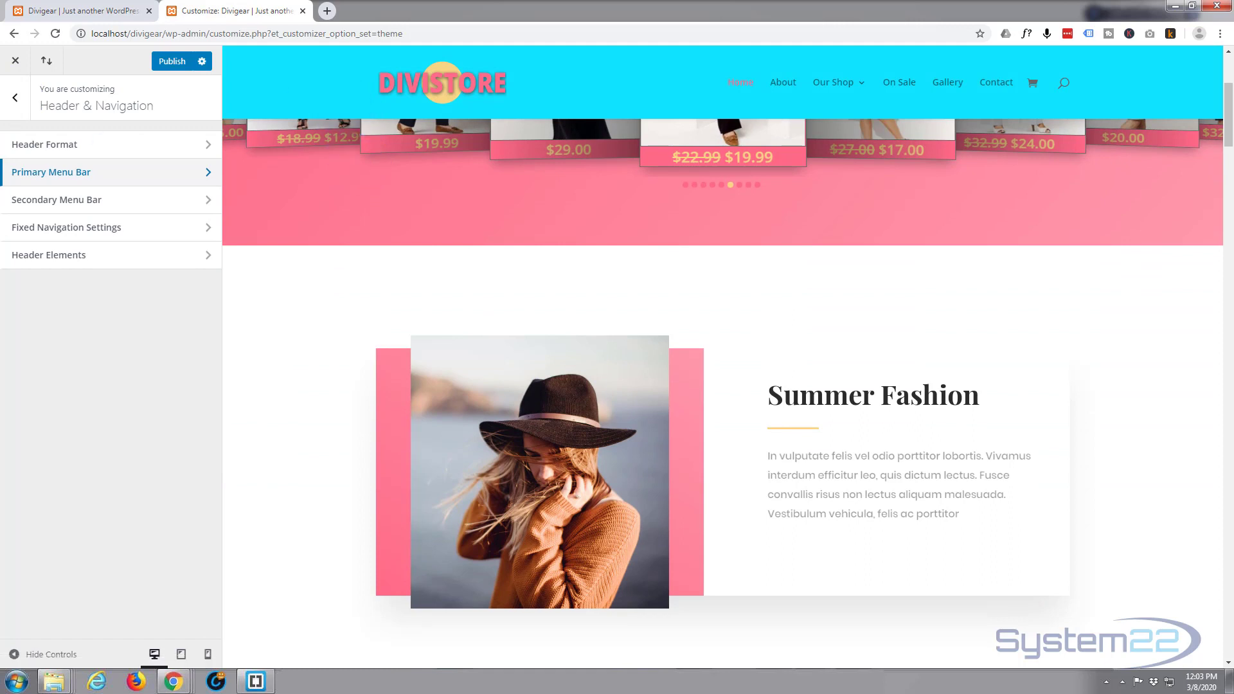
click(92, 227)
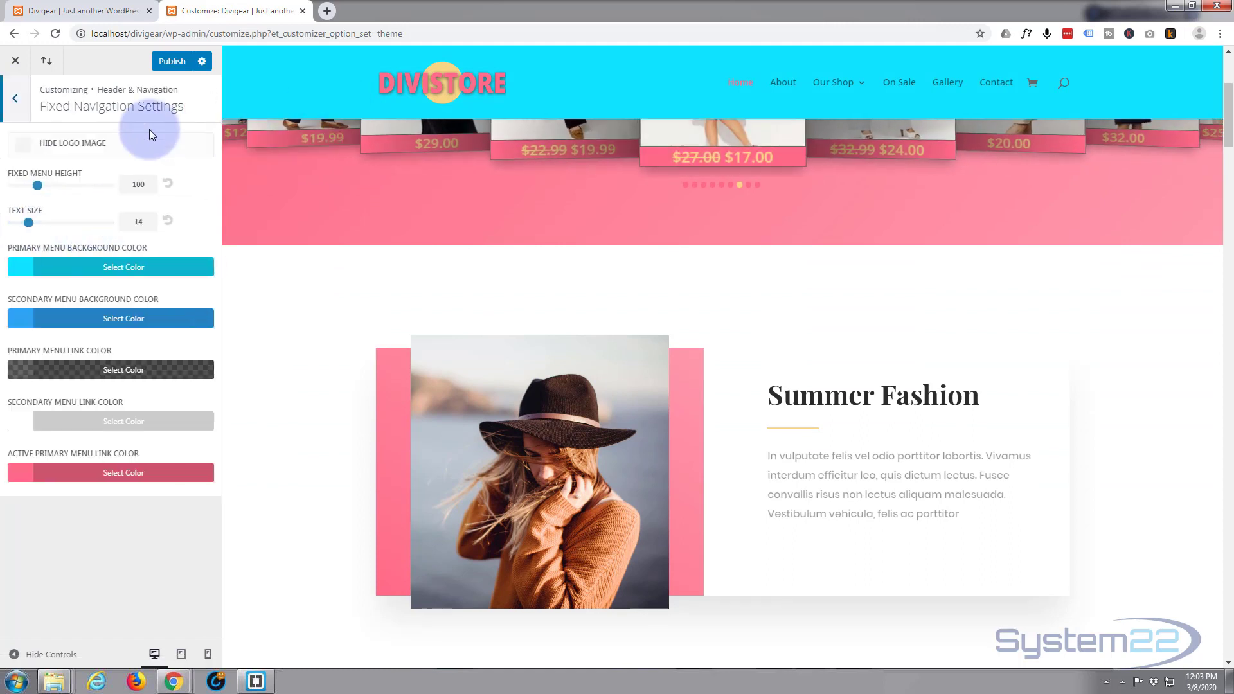
Reset the fixed menu background to its white default and publish the customizer changes
click(83, 275)
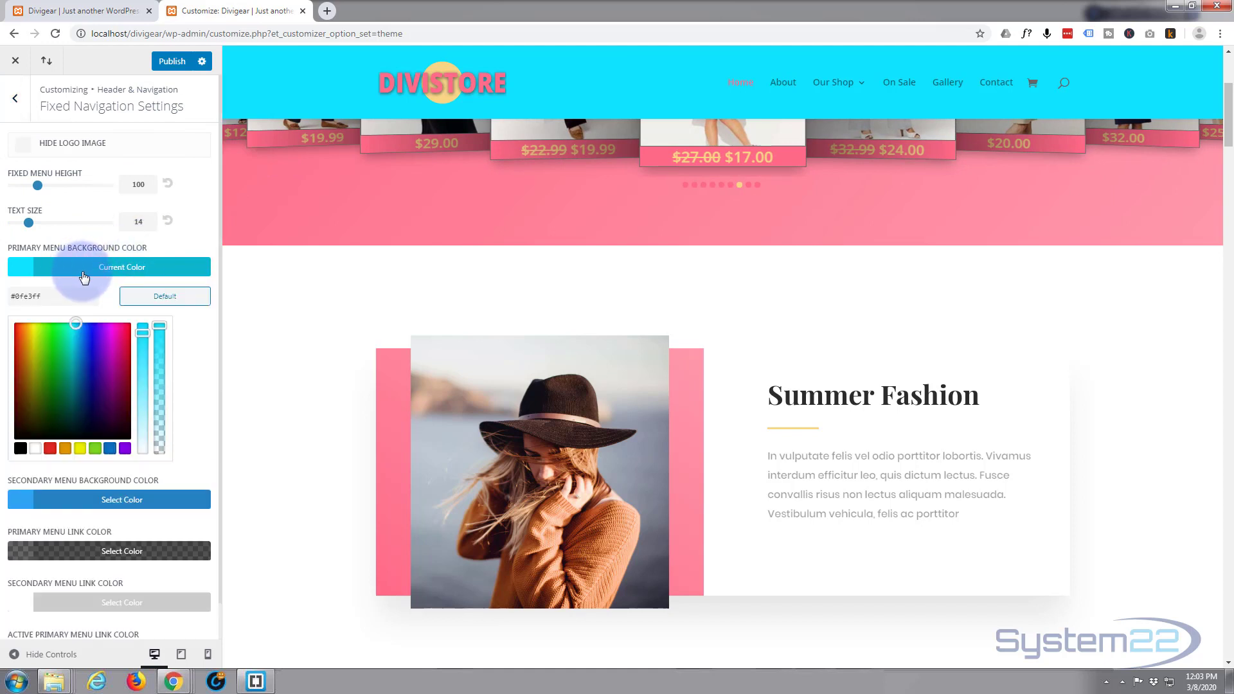
click(35, 448)
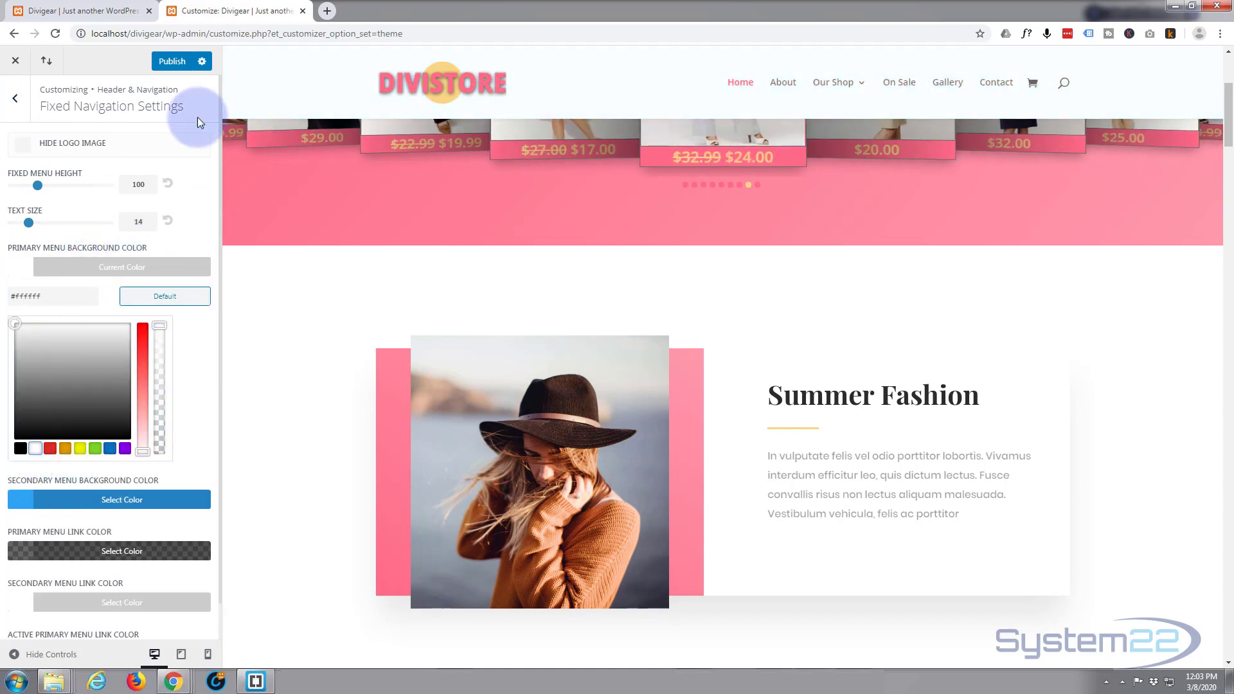
click(172, 61)
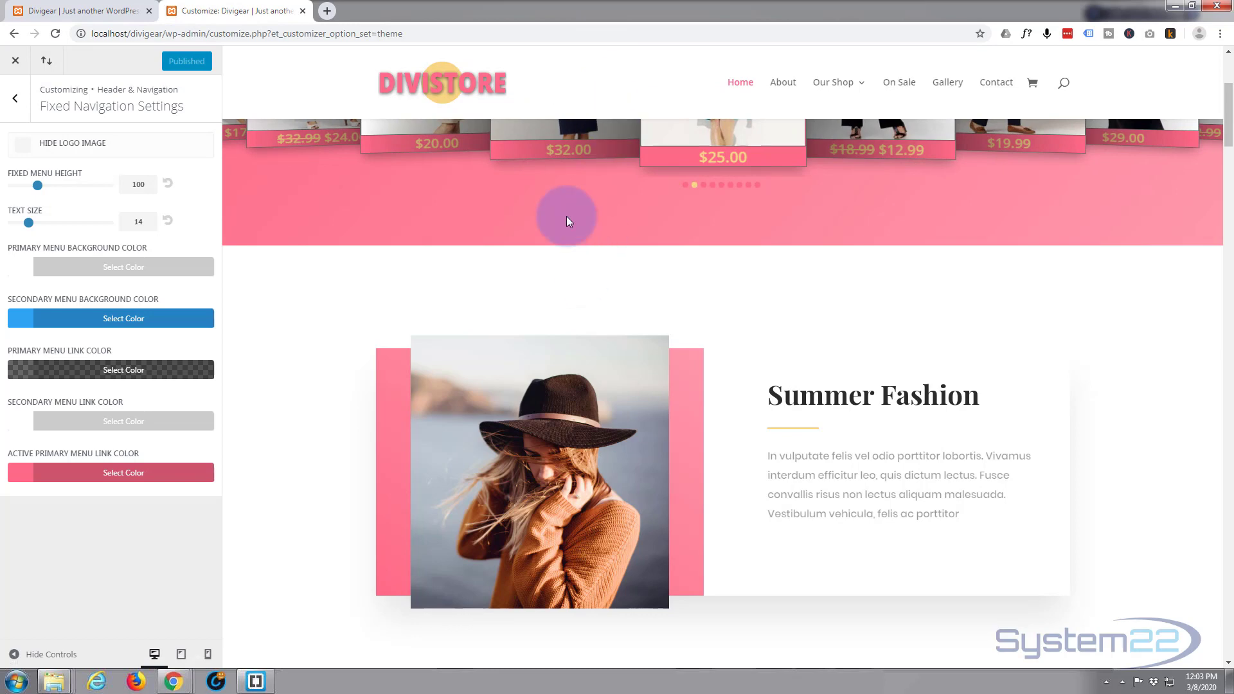
scroll(565, 202, down, 2)
scroll(565, 201, up, 2)
scroll(565, 201, up, 2)
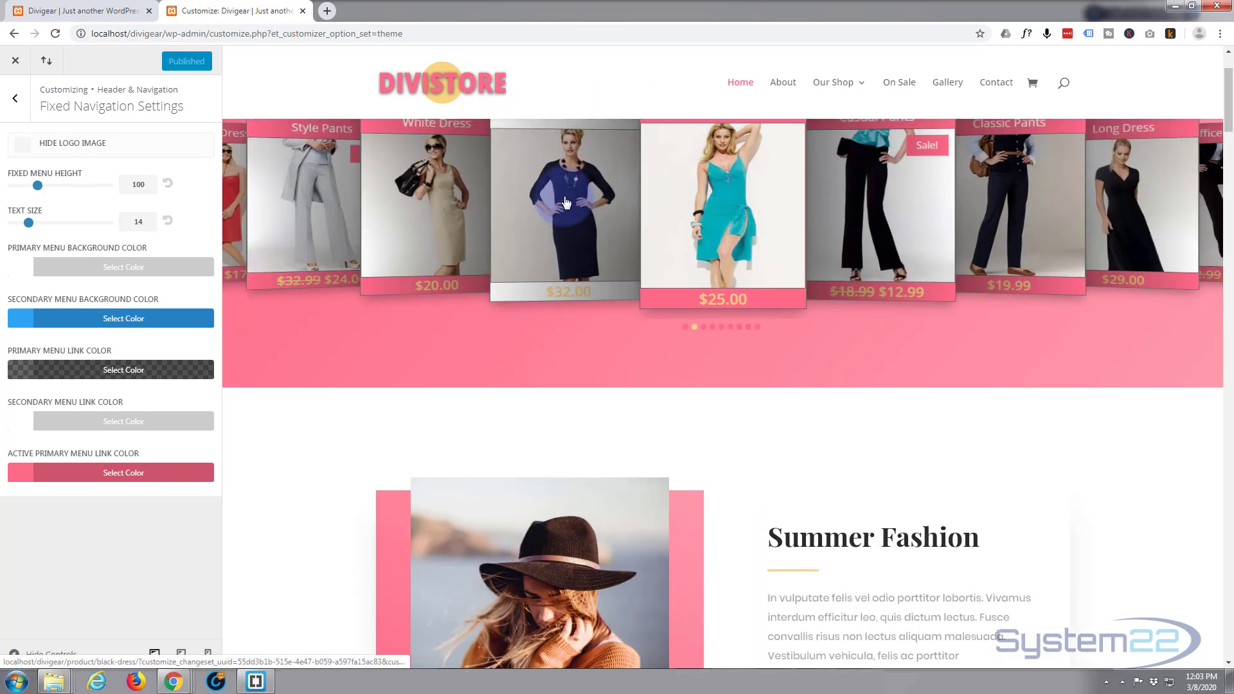
scroll(566, 201, up, 1)
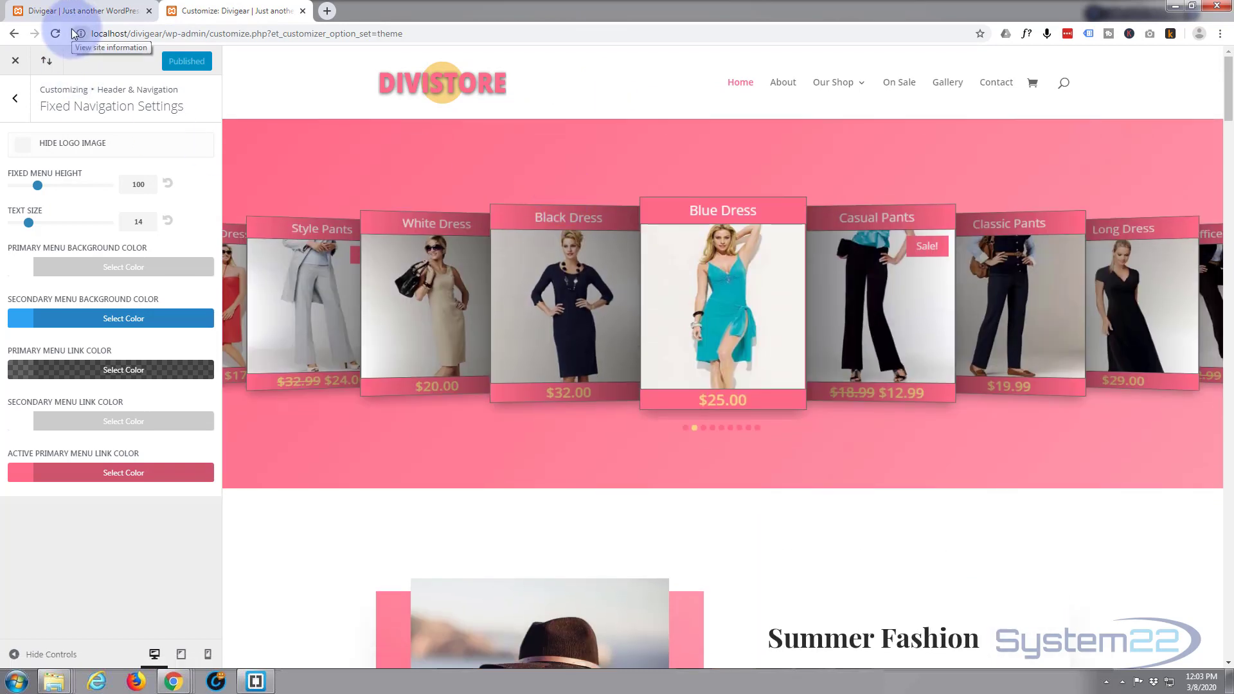